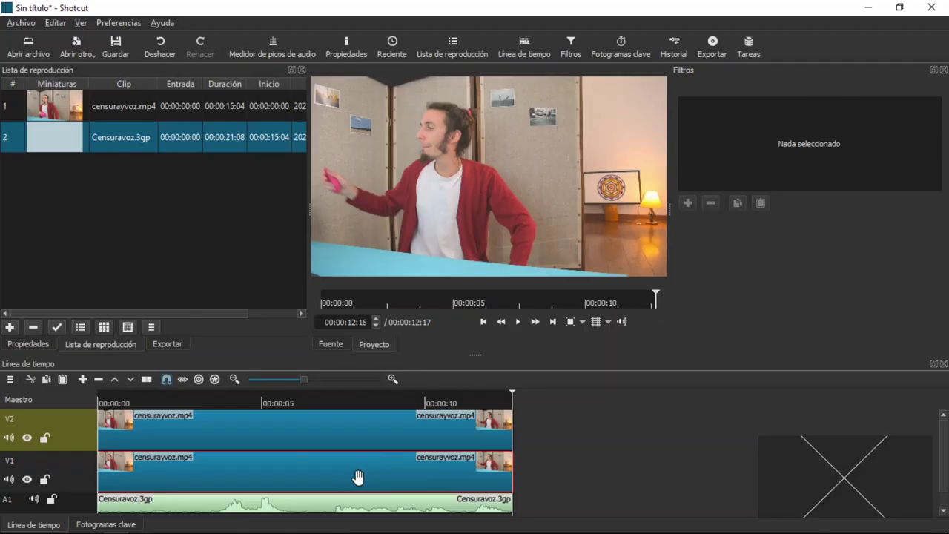
# Step: Add the Mosaico video filter to the censurayvoz.mp4 clip on track V1
pyautogui.click(357, 477)
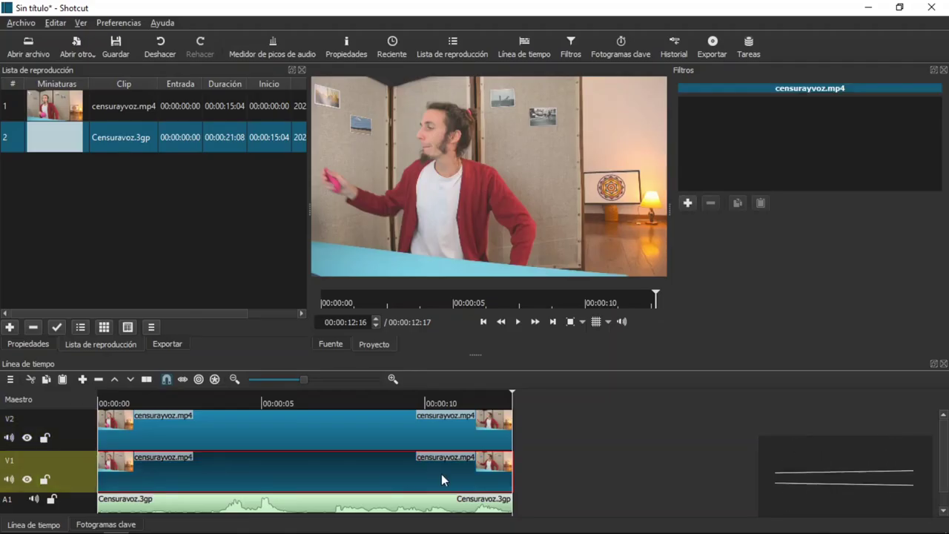
pyautogui.click(688, 202)
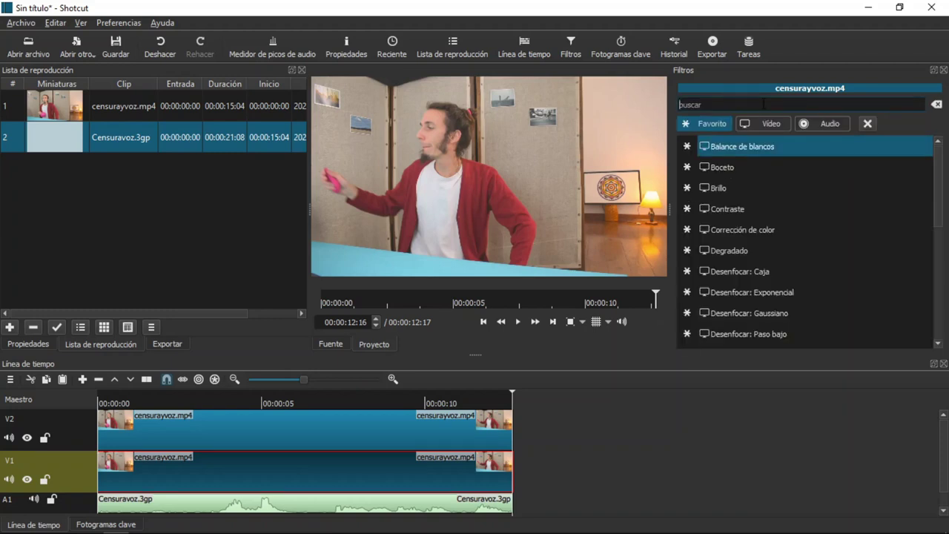
pyautogui.write('m')
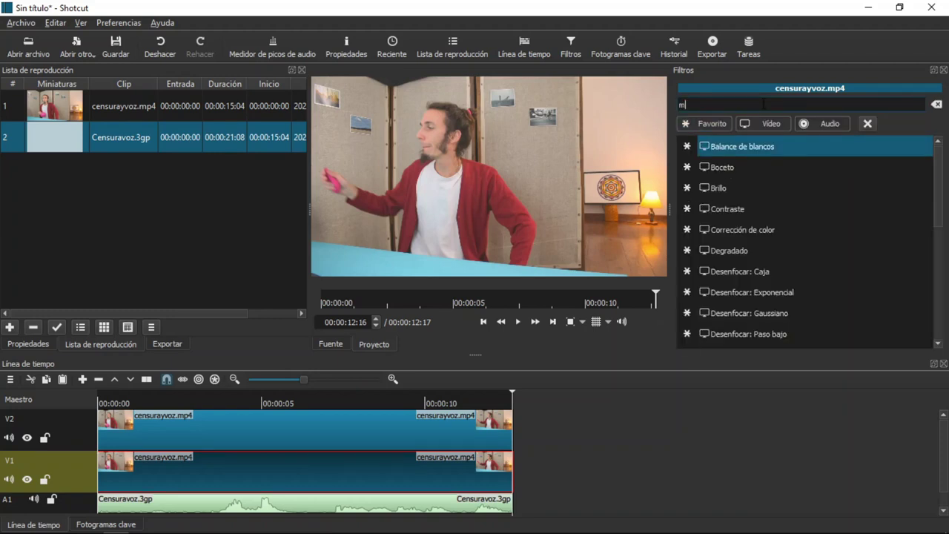
pyautogui.write('osi')
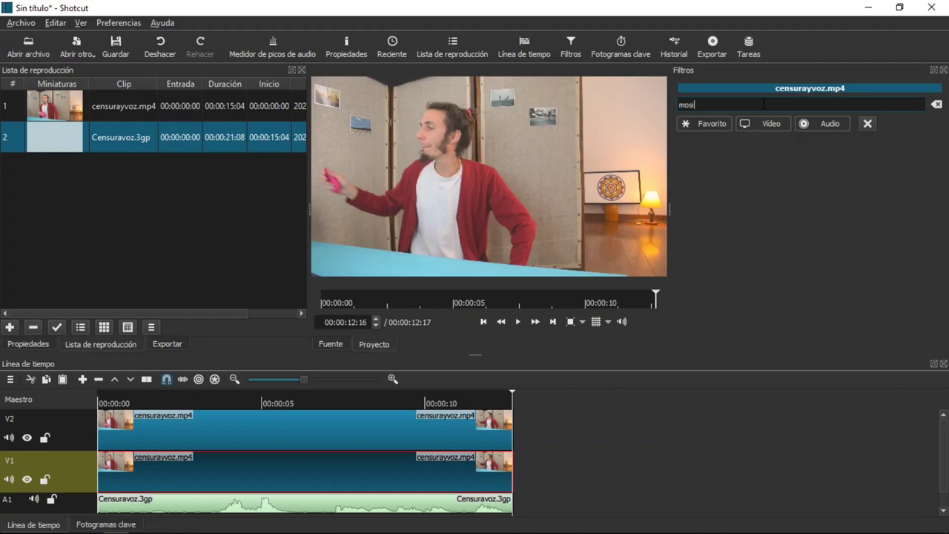
pyautogui.press('BackSpace')
pyautogui.write('a')
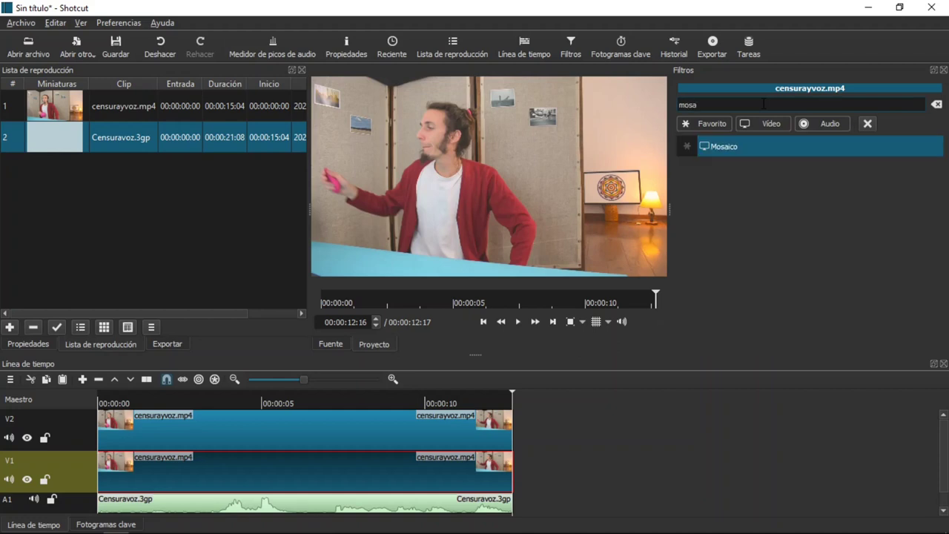
pyautogui.click(737, 146)
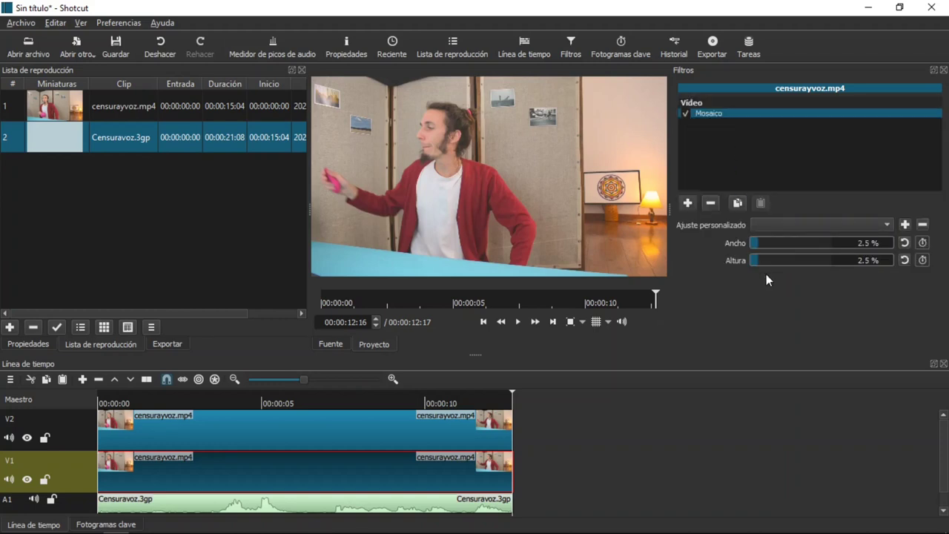
# Step: With track V2 hidden at 00:00:08:17, set the V1 clip's mosaic to Ancho 2.0 % and Altura 3.1 %
pyautogui.click(383, 394)
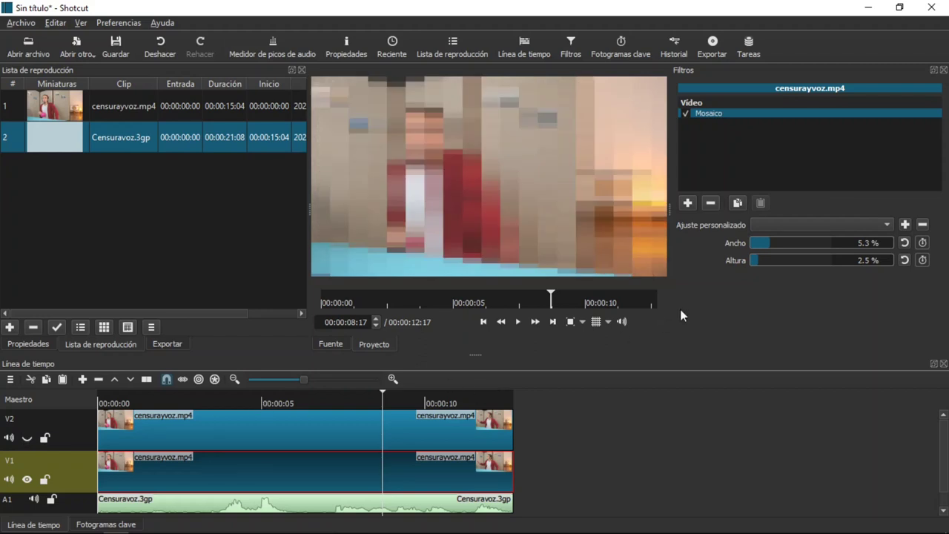
pyautogui.moveTo(764, 249)
pyautogui.mouseDown()
pyautogui.moveTo(768, 261)
pyautogui.moveTo(761, 259)
pyautogui.mouseUp()
pyautogui.scroll(2, 757, 244)
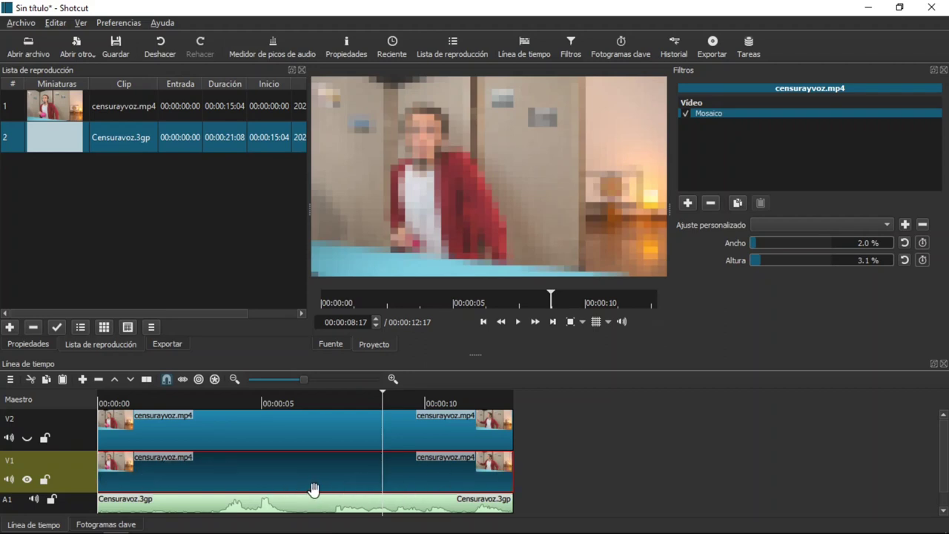
# Step: Show track V2 again and add the Máscara: Forma simple filter to its clip
pyautogui.click(350, 439)
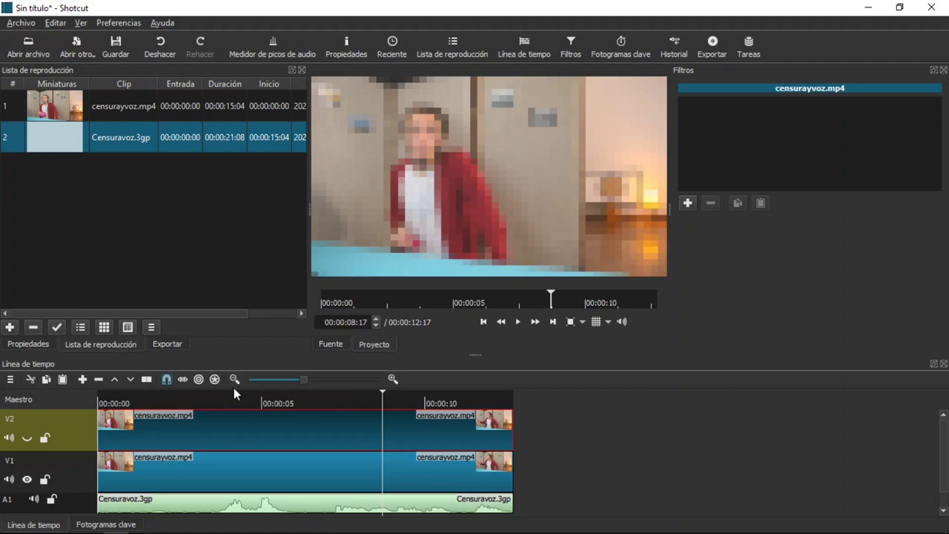
pyautogui.click(27, 438)
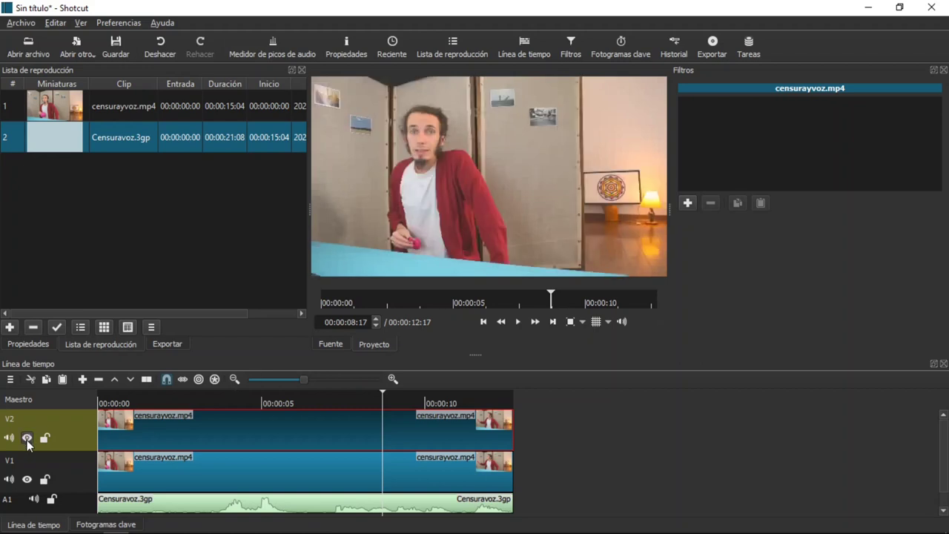
pyautogui.click(687, 202)
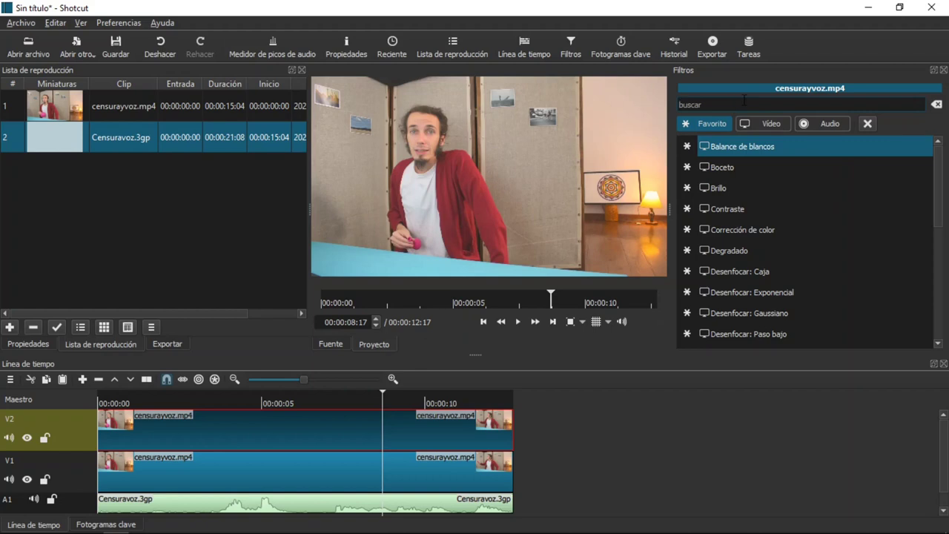
pyautogui.write('m')
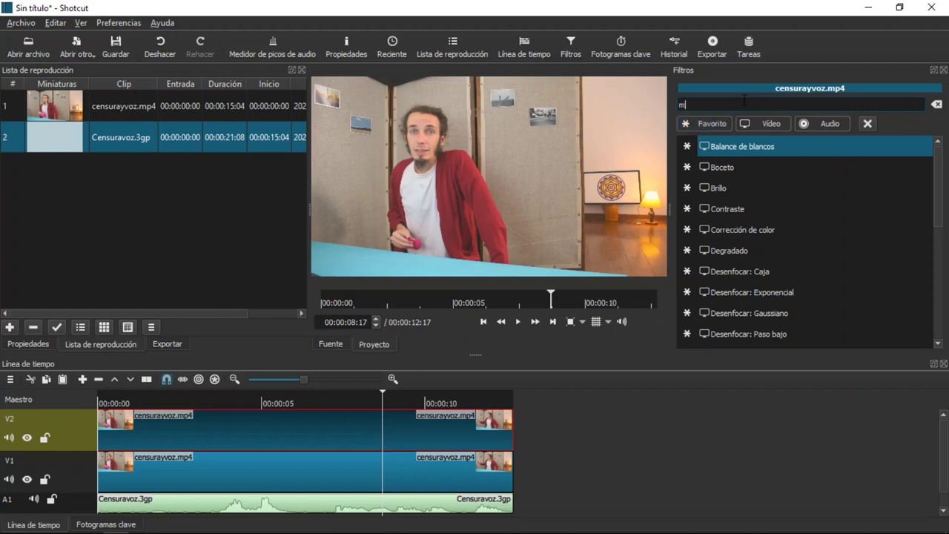
pyautogui.write('a')
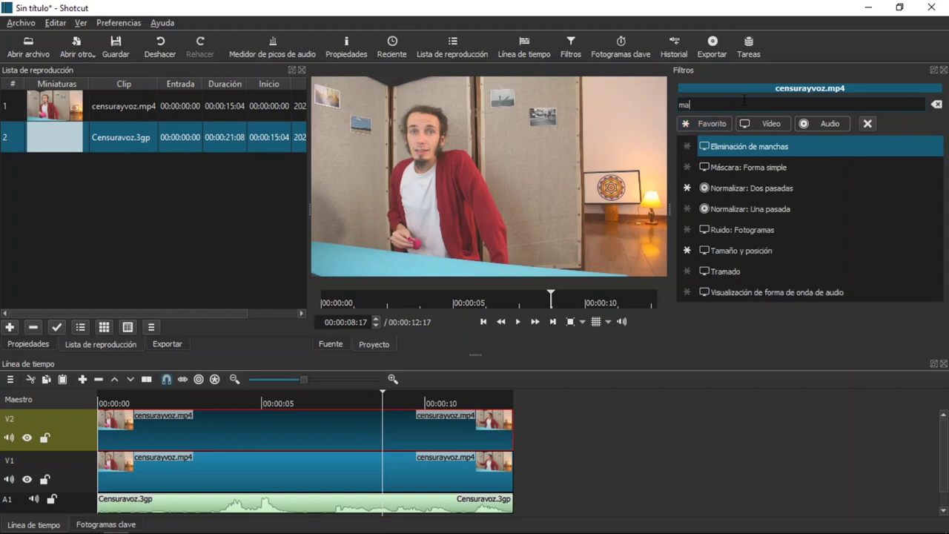
pyautogui.click(744, 167)
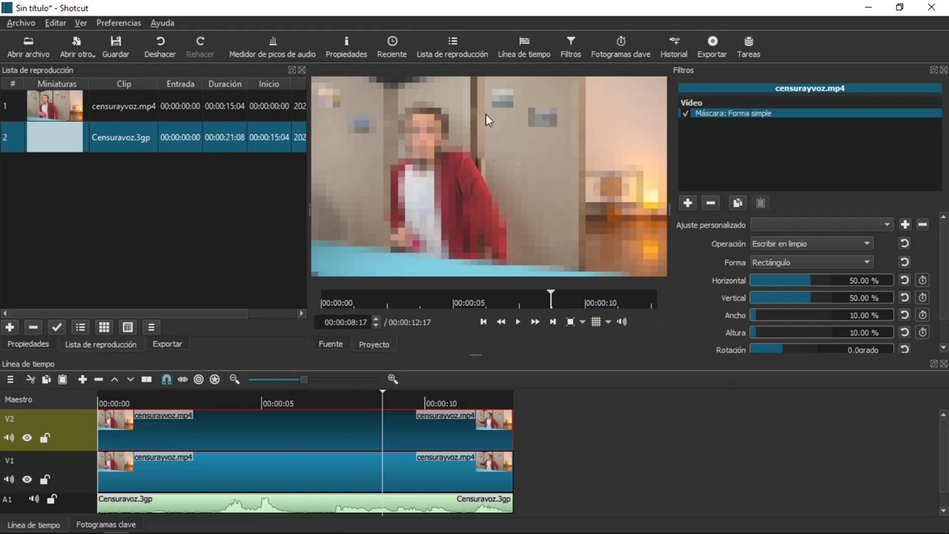
# Step: Set the mask's operation to Sustraer and its shape to Elipse
pyautogui.click(840, 244)
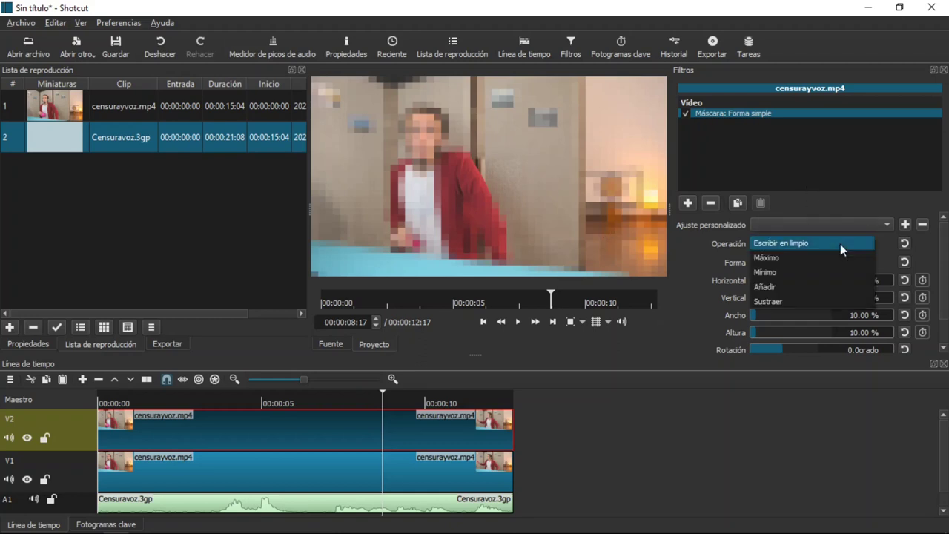
pyautogui.click(802, 298)
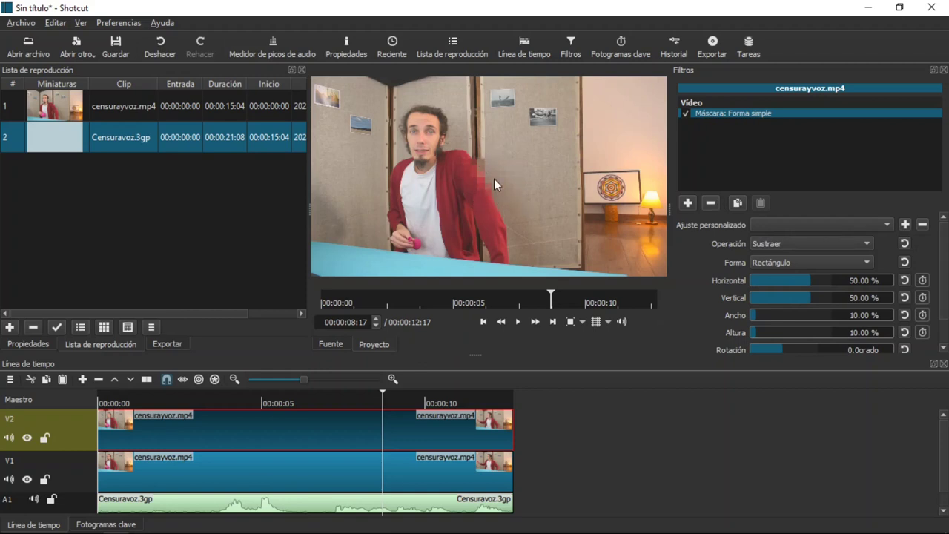
pyautogui.click(848, 263)
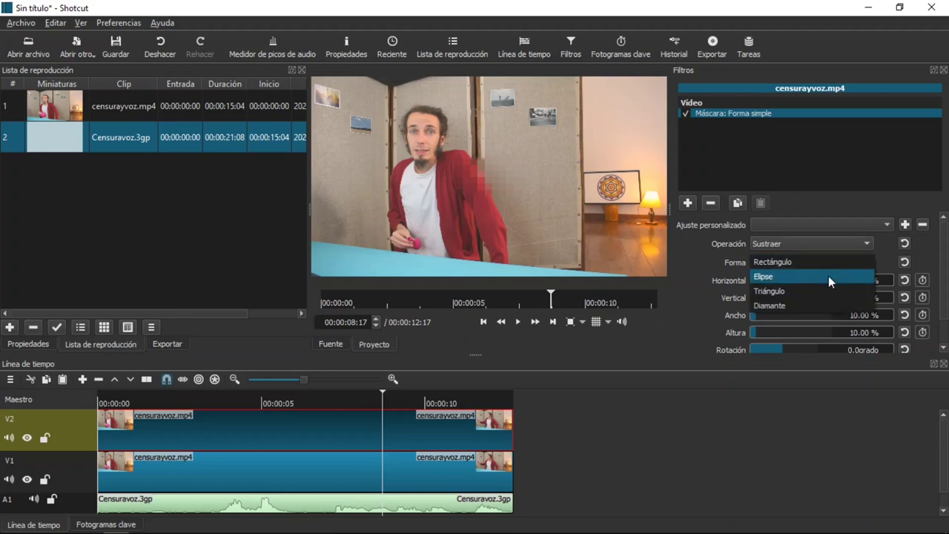
pyautogui.click(828, 276)
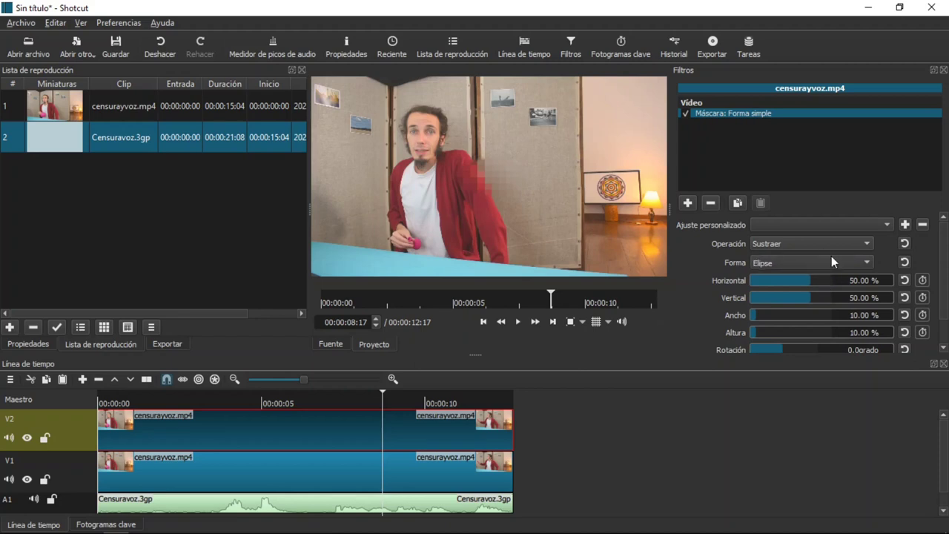
# Step: Move the elliptical mask onto the man's face with Horizontal 30.58 % and Vertical 23.97 %
pyautogui.click(801, 297)
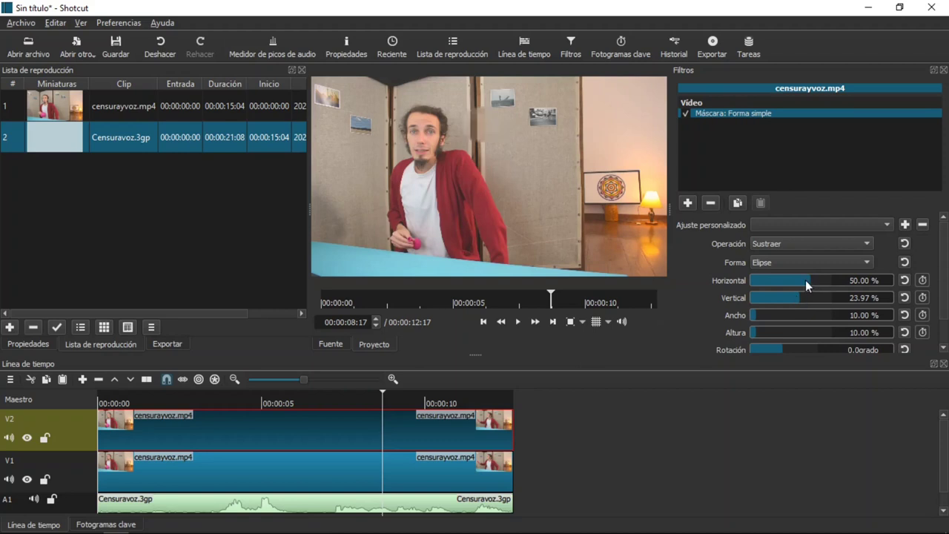
pyautogui.click(800, 280)
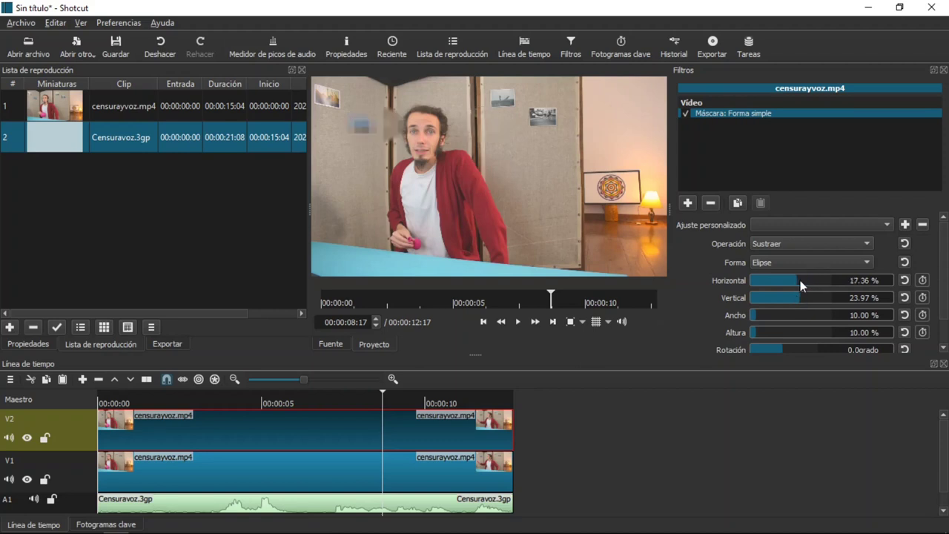
pyautogui.click(803, 280)
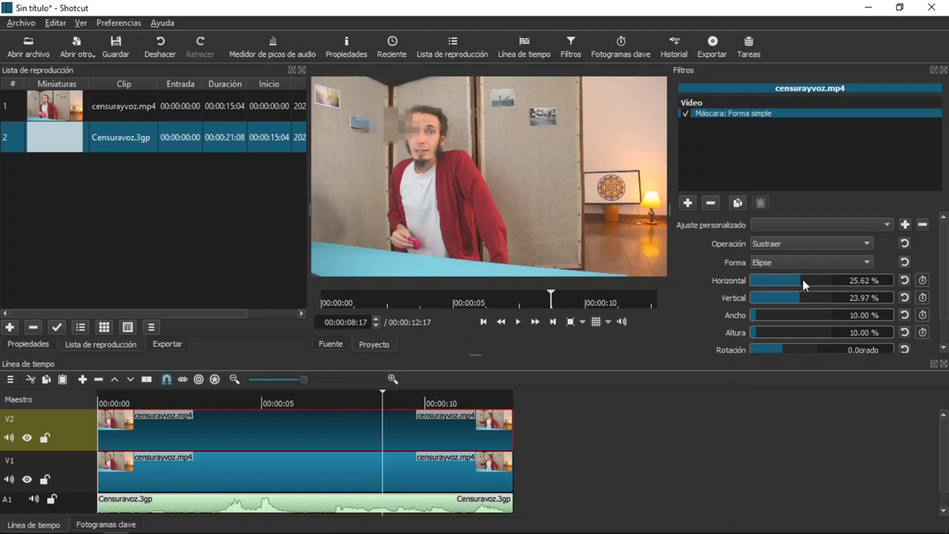
pyautogui.click(805, 279)
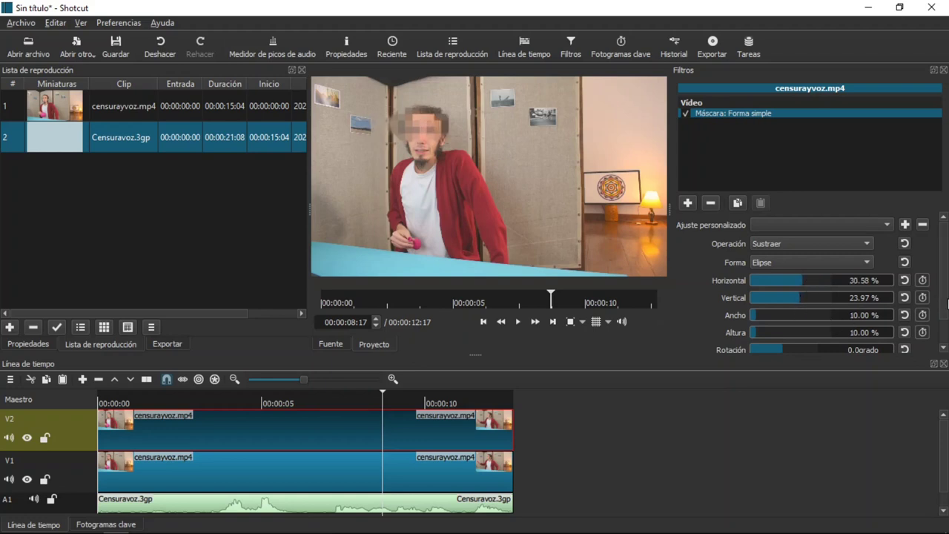
# Step: Increase the mask's Altura to 23.14 % and set its Vertical position to 28.93 % so it covers the whole face
pyautogui.scroll(-1, 944, 304)
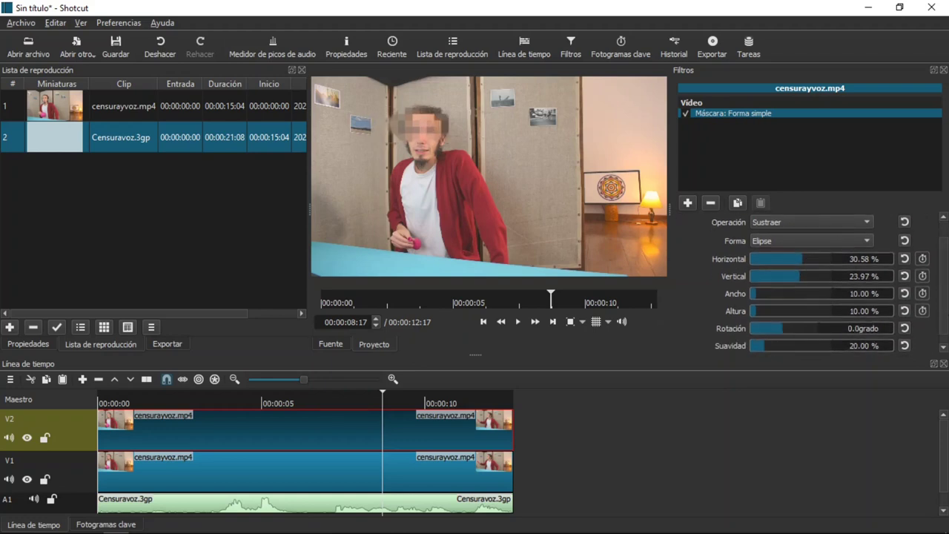
pyautogui.click(762, 307)
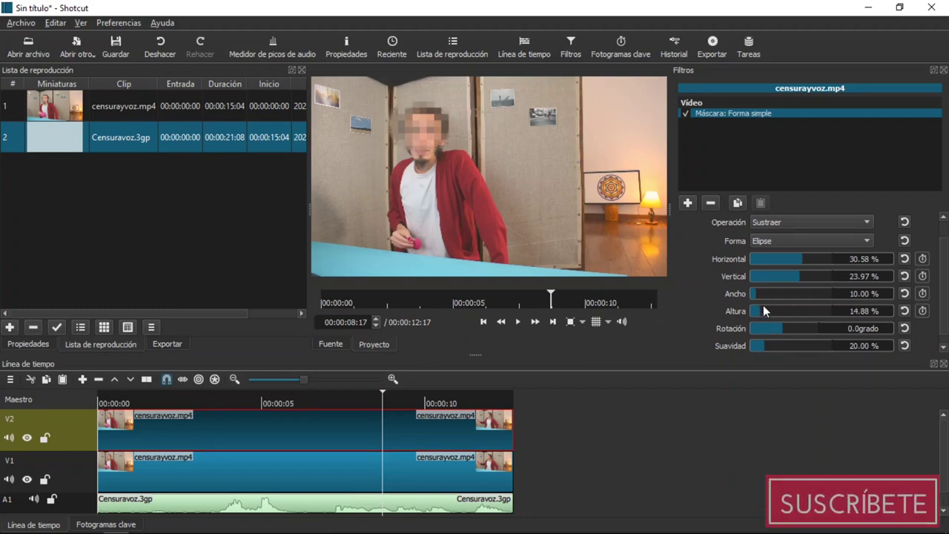
pyautogui.click(767, 307)
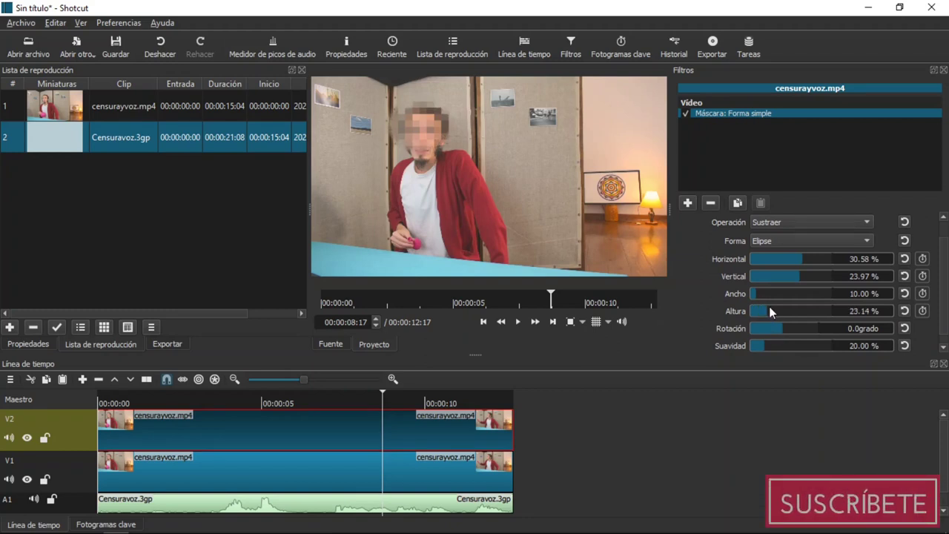
pyautogui.click(796, 276)
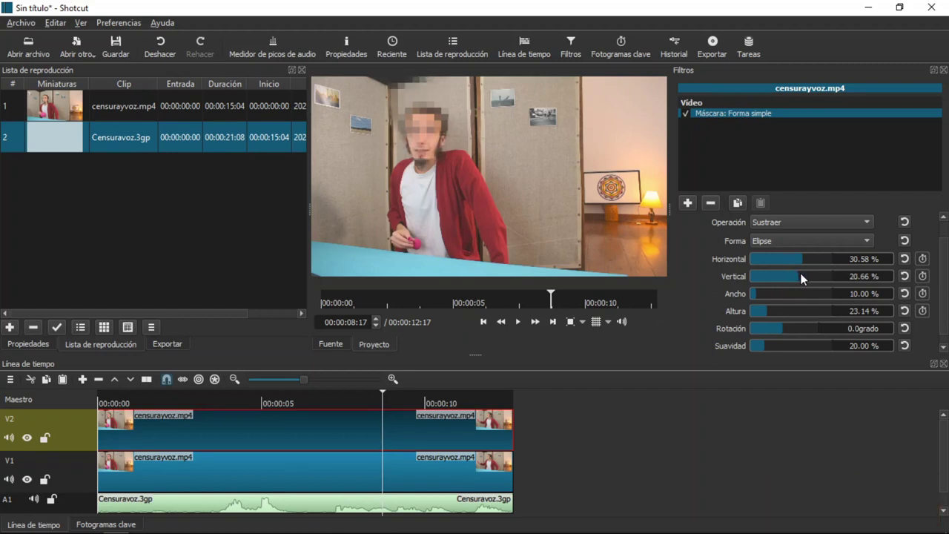
pyautogui.moveTo(802, 273); pyautogui.dragTo(804, 274)
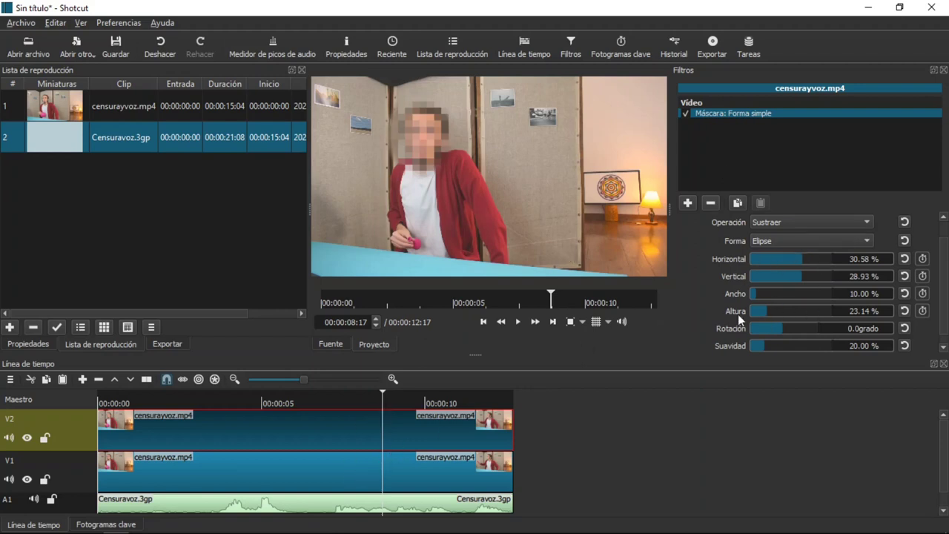
# Step: Refine the V1 clip's mosaic blocks to Altura 1.2 % and Ancho 1.3 %
pyautogui.click(420, 470)
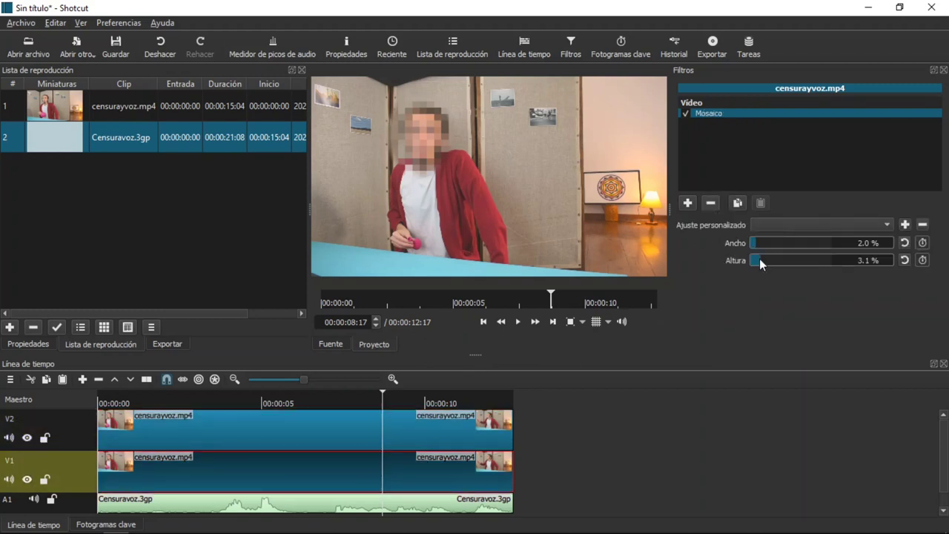
pyautogui.click(755, 258)
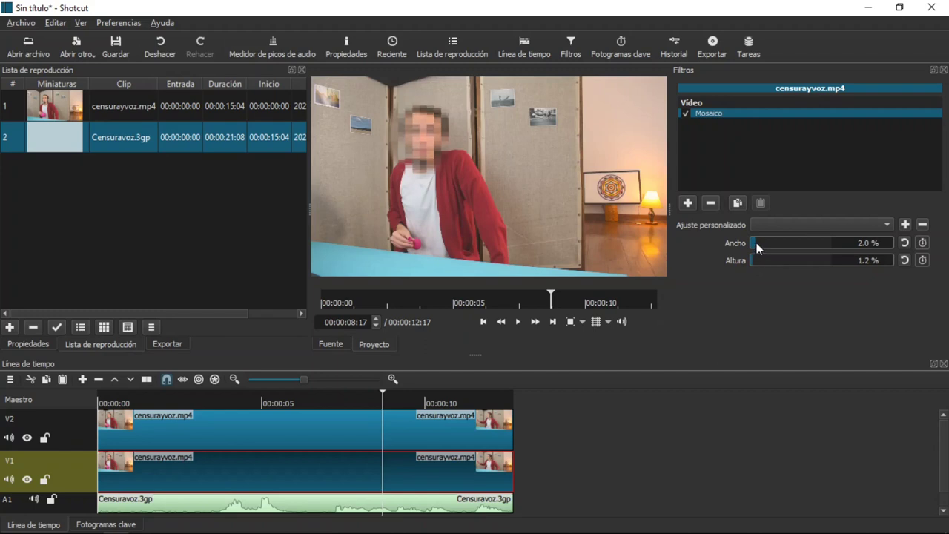
pyautogui.click(756, 243)
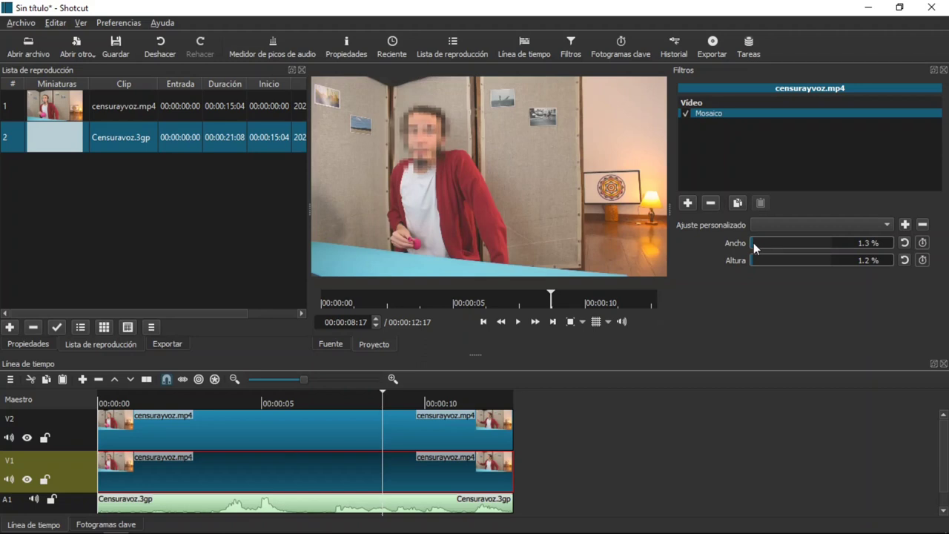
# Step: Select the V2 clip and play the timeline from the start to about 00:00:07:10 to check the face mosaic
pyautogui.click(408, 430)
pyautogui.press('Home')
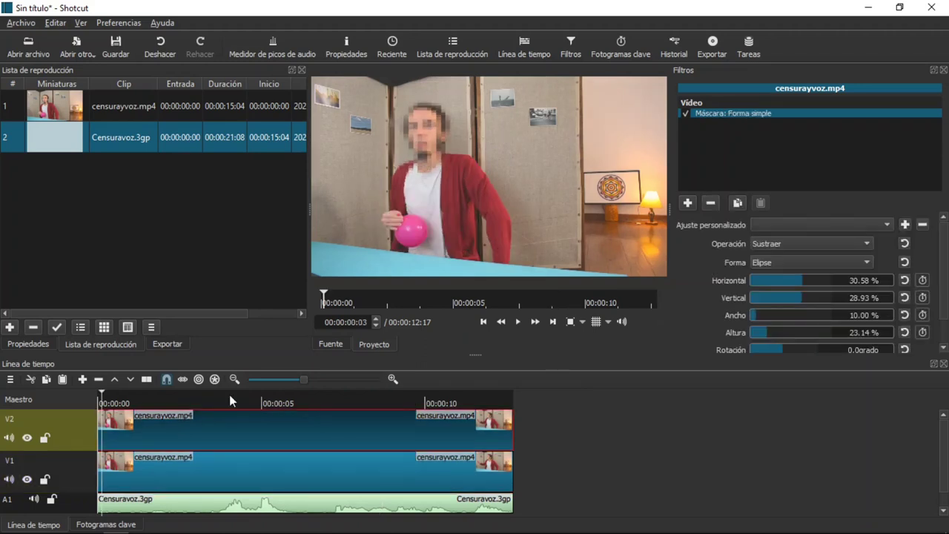
pyautogui.press('space')
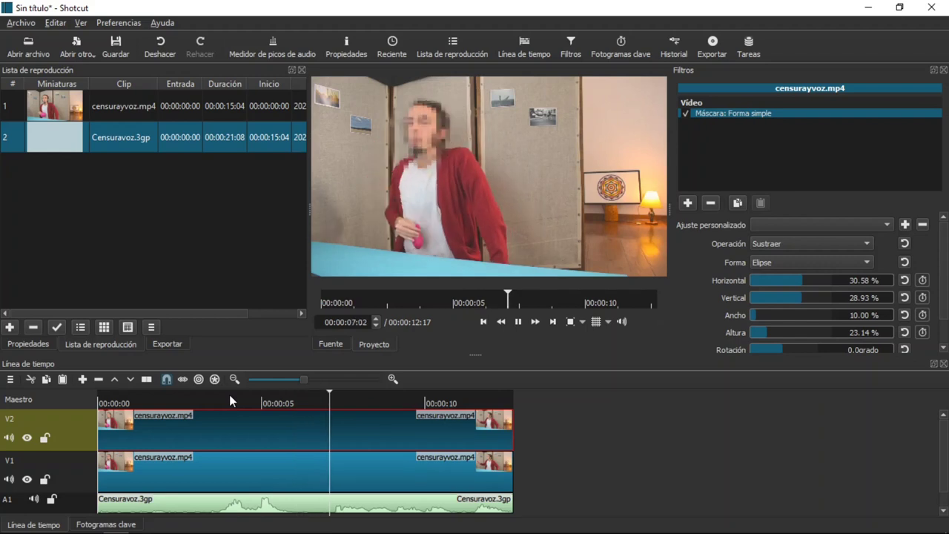
pyautogui.press('space')
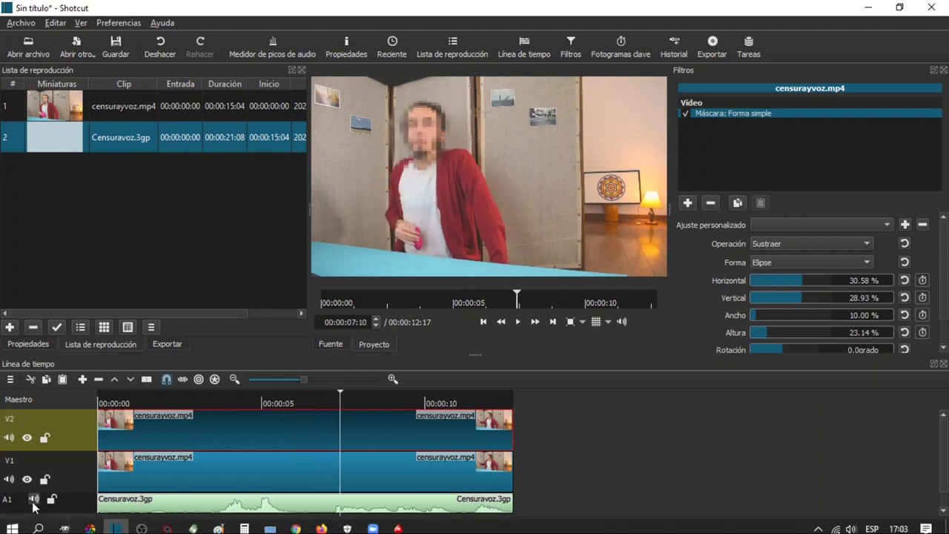
# Step: Mute audio track A1 and continue playback to about 00:00:09:18, where the face leaves the mask
pyautogui.click(32, 500)
pyautogui.press('space')
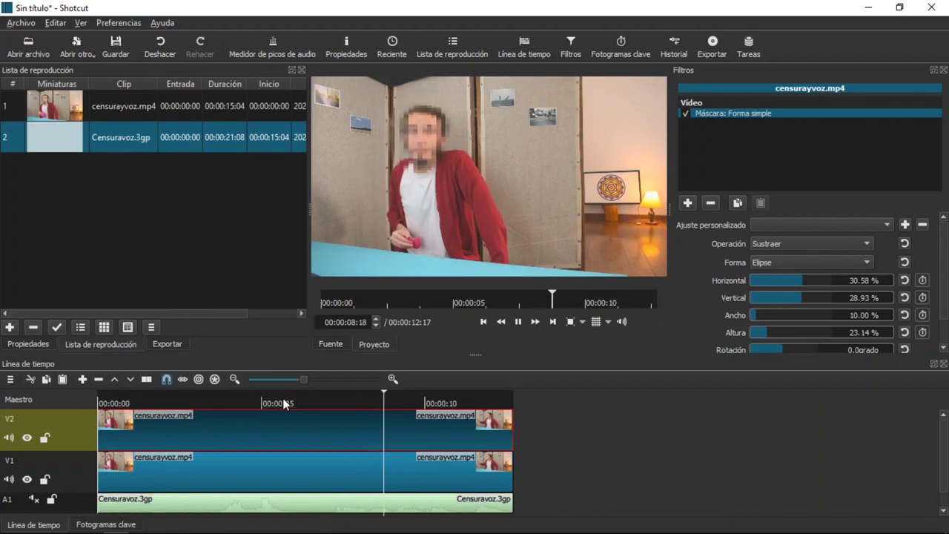
pyautogui.press('space')
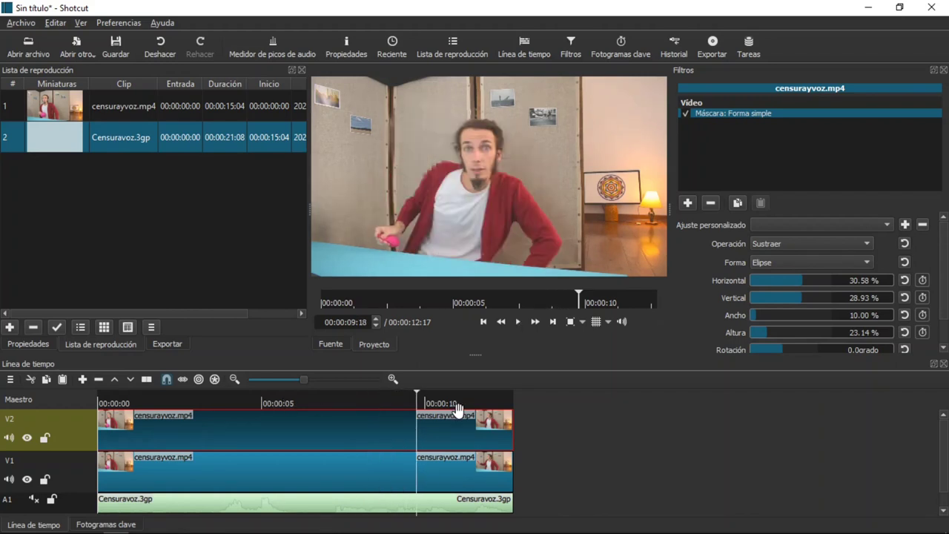
# Step: Move the playhead back to 00:00:09:10, where the mosaic mask still covers the face
pyautogui.press('Right')
pyautogui.moveTo(417, 395); pyautogui.dragTo(413, 395)
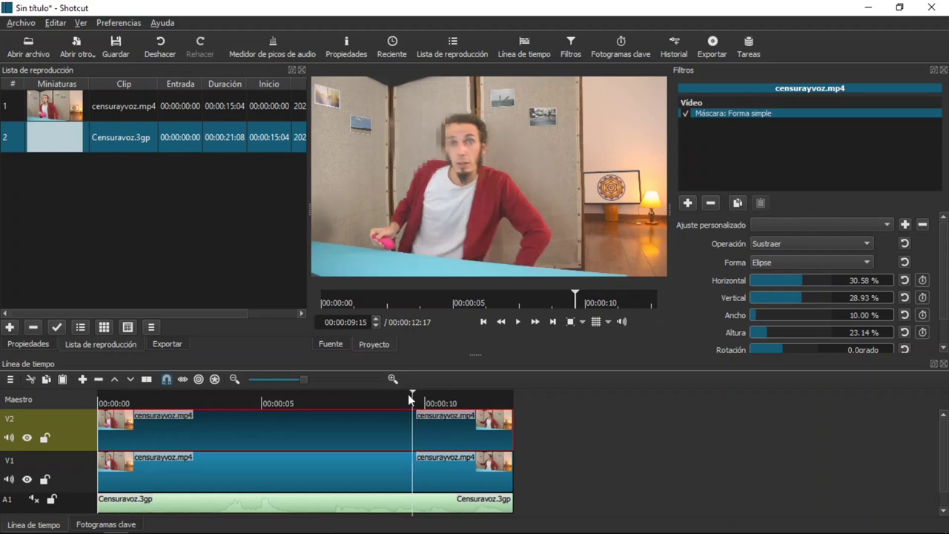
pyautogui.click(408, 394)
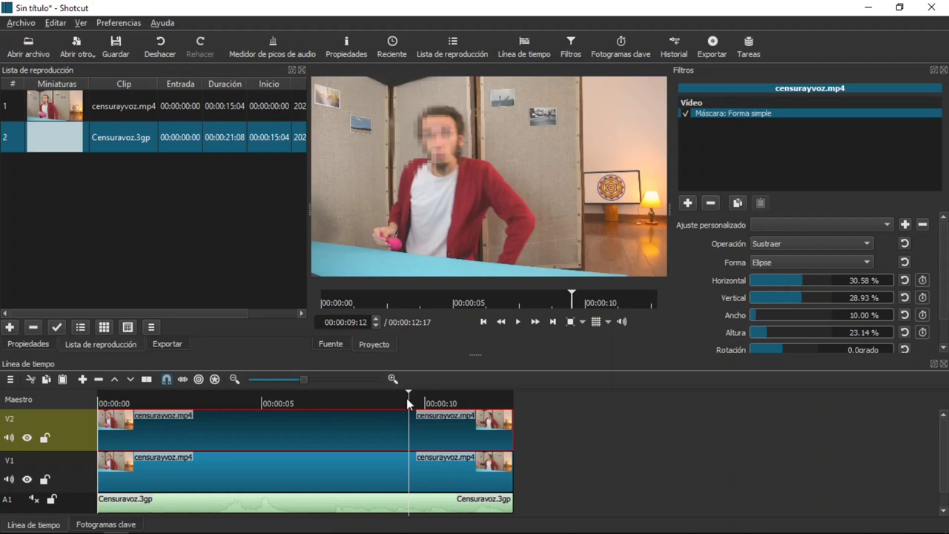
pyautogui.click(407, 401)
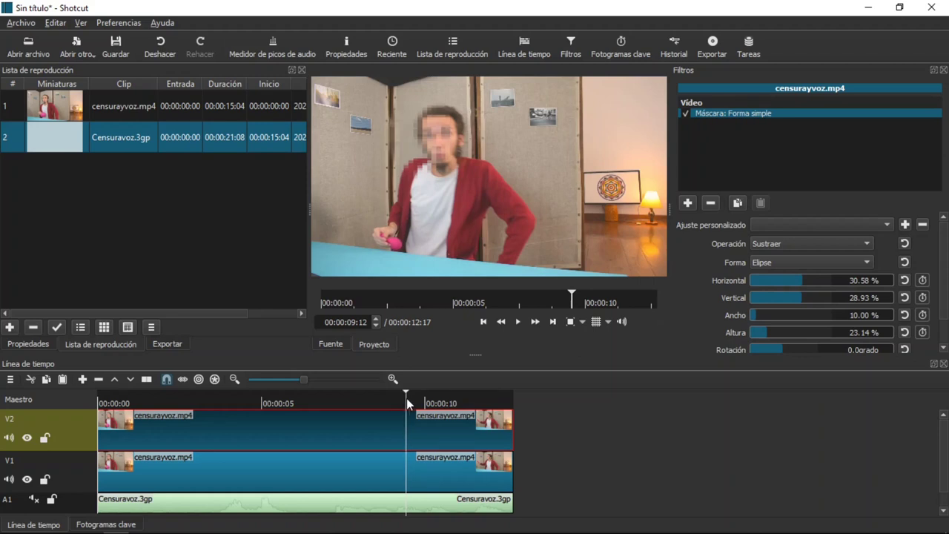
pyautogui.click(406, 402)
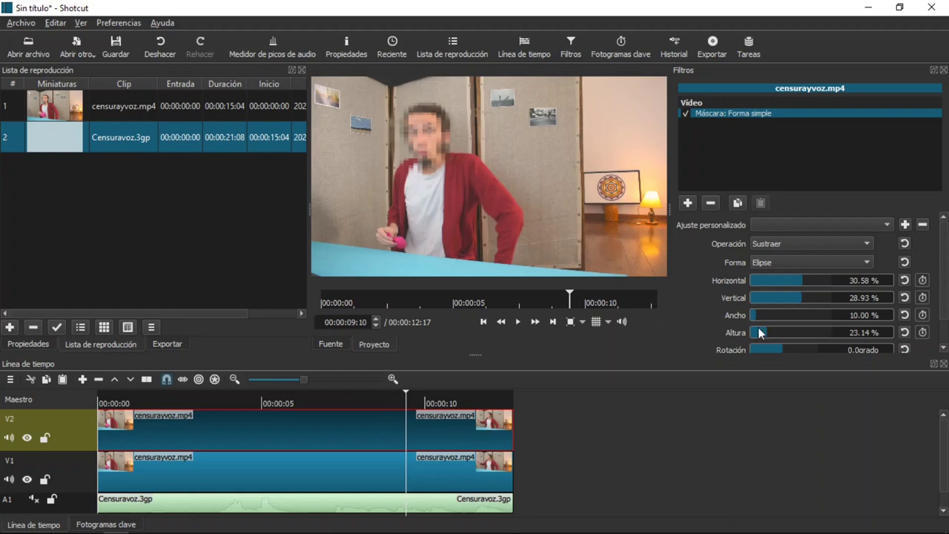
# Step: Enable keyframes for the mask's Horizontal and Vertical parameters at 00:00:09:10 and look over both keyframe tracks
pyautogui.scroll(-1, 945, 256)
pyautogui.moveTo(946, 255); pyautogui.dragTo(946, 252)
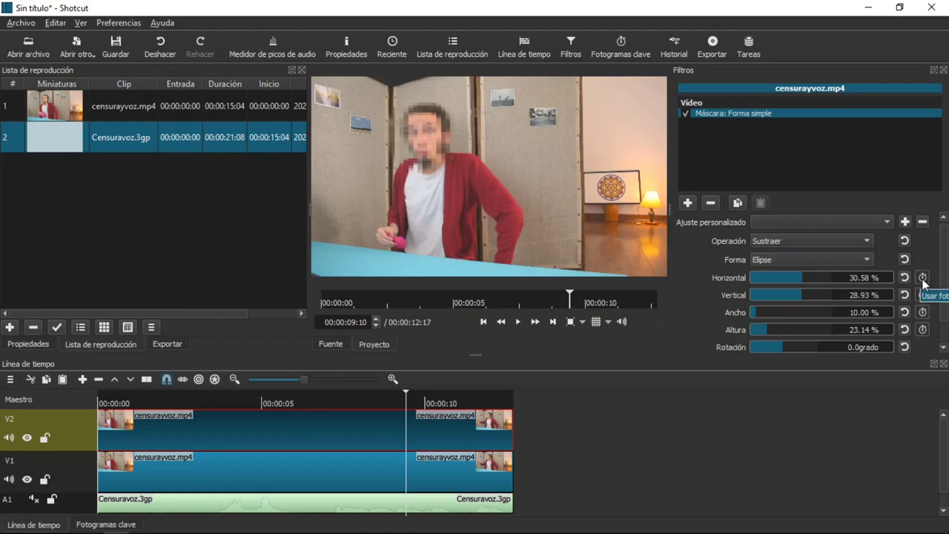
pyautogui.click(923, 279)
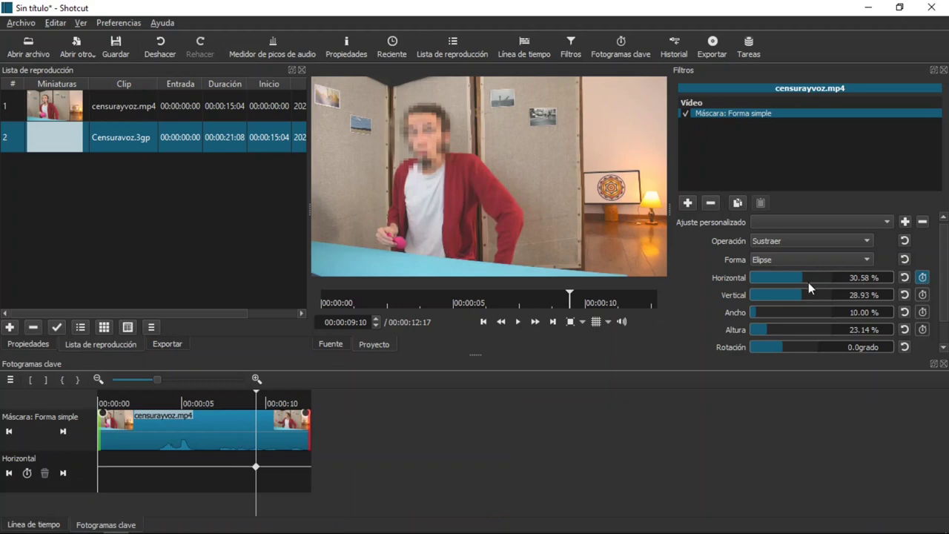
pyautogui.click(923, 295)
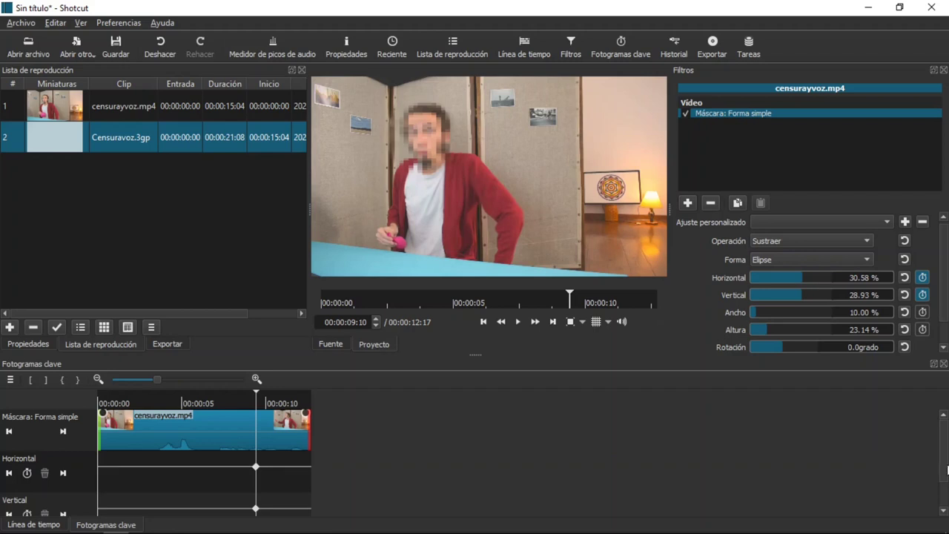
pyautogui.moveTo(946, 467); pyautogui.dragTo(946, 495)
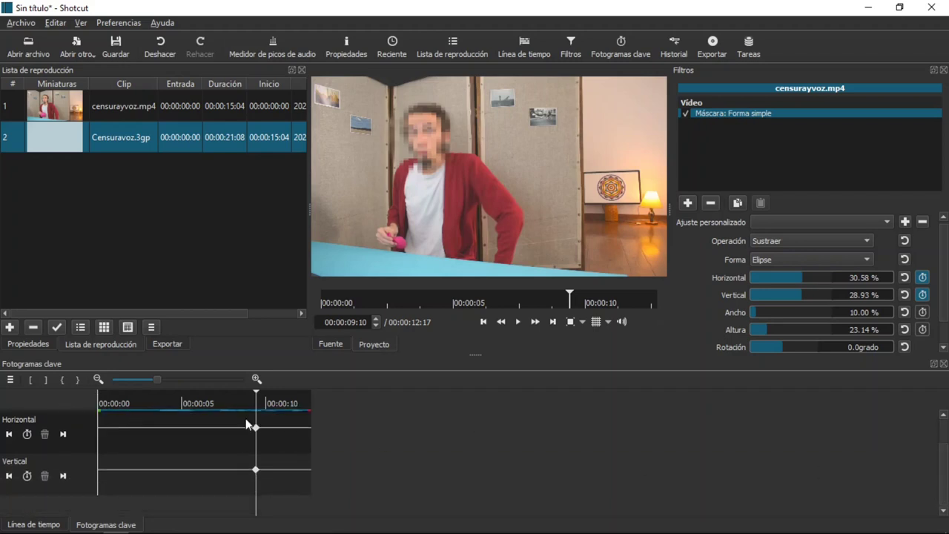
pyautogui.click(30, 525)
pyautogui.click(83, 525)
pyautogui.moveTo(946, 466); pyautogui.dragTo(947, 442)
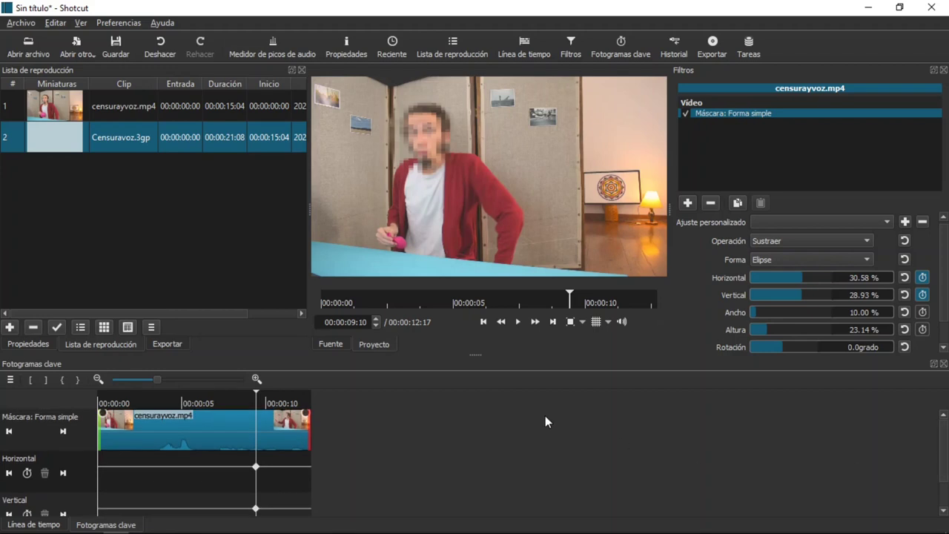
# Step: Advance to 00:00:09:13 and set the mask's Horizontal keyframe to 34.66 %
pyautogui.press('space')
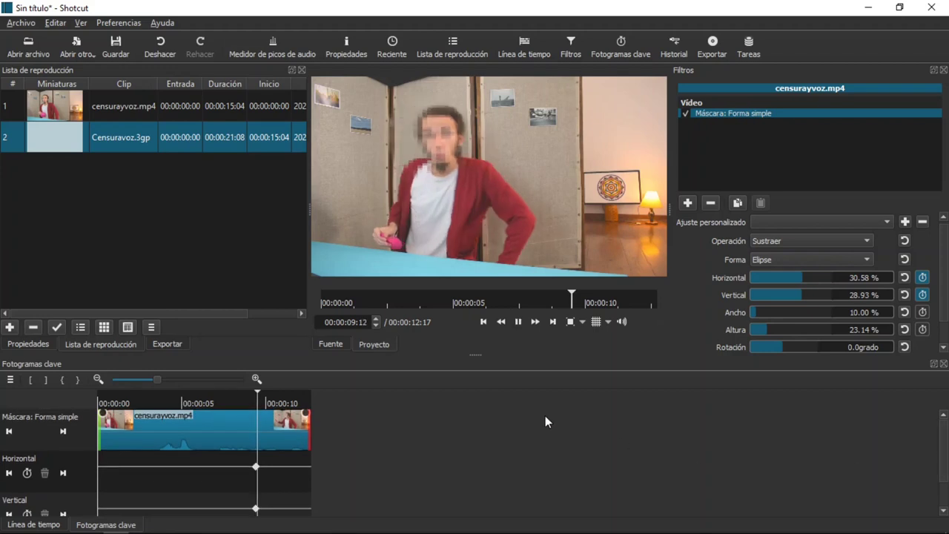
pyautogui.press('space')
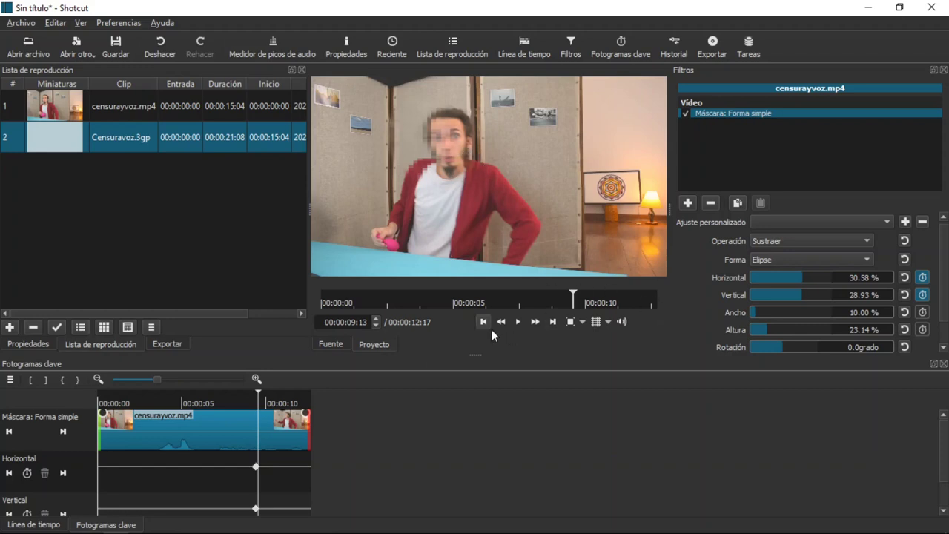
pyautogui.click(804, 278)
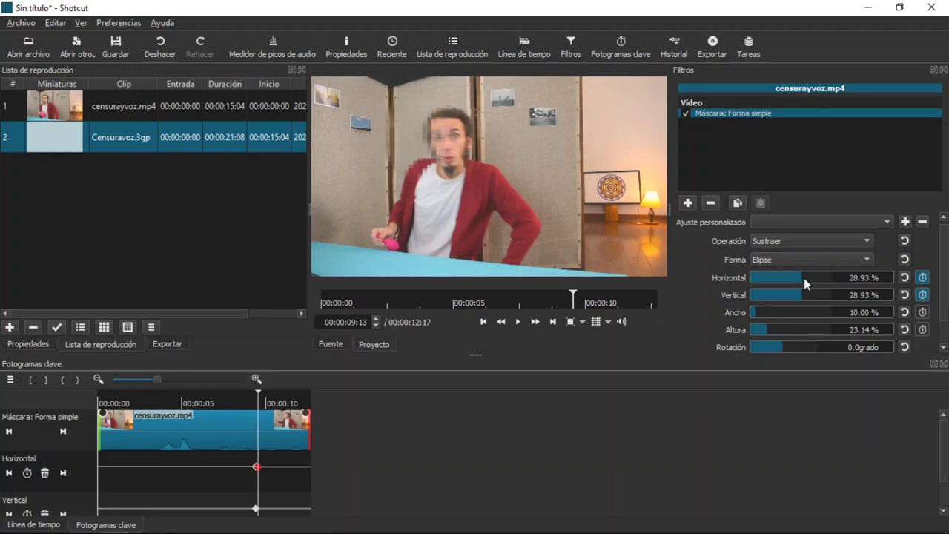
pyautogui.click(797, 277)
pyautogui.click(812, 276)
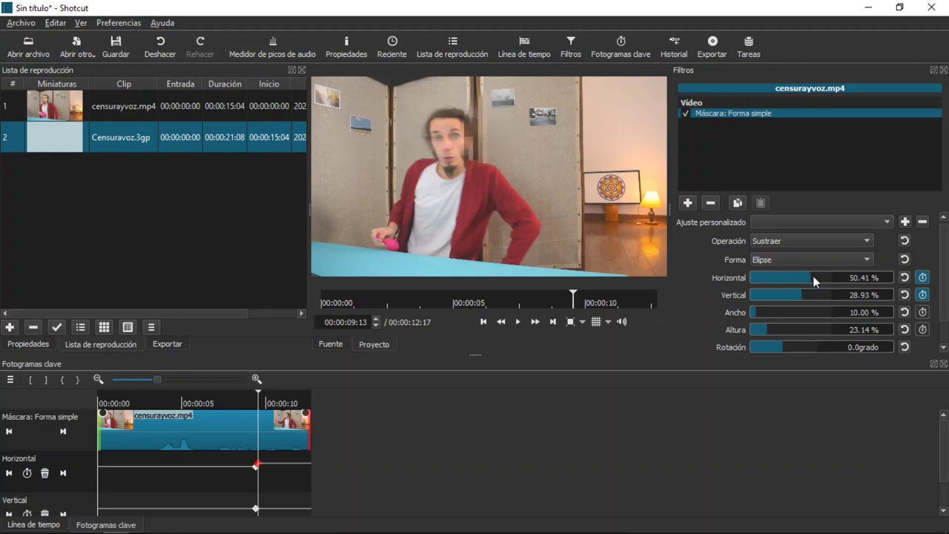
pyautogui.click(806, 276)
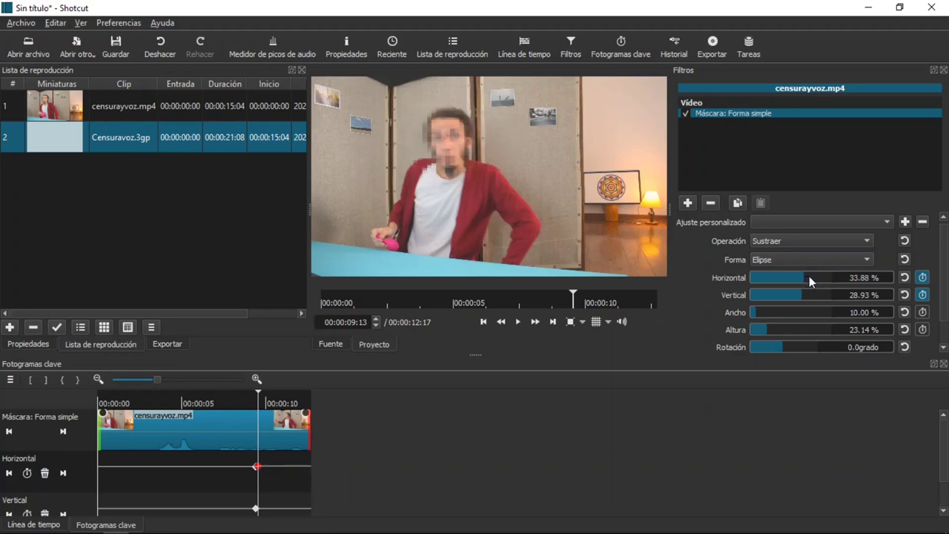
pyautogui.doubleClick(852, 278)
pyautogui.write('34.66')
# Step: Set the mask's Vertical keyframe at 00:00:09:13 to 27.27 %
pyautogui.click(805, 294)
pyautogui.click(804, 293)
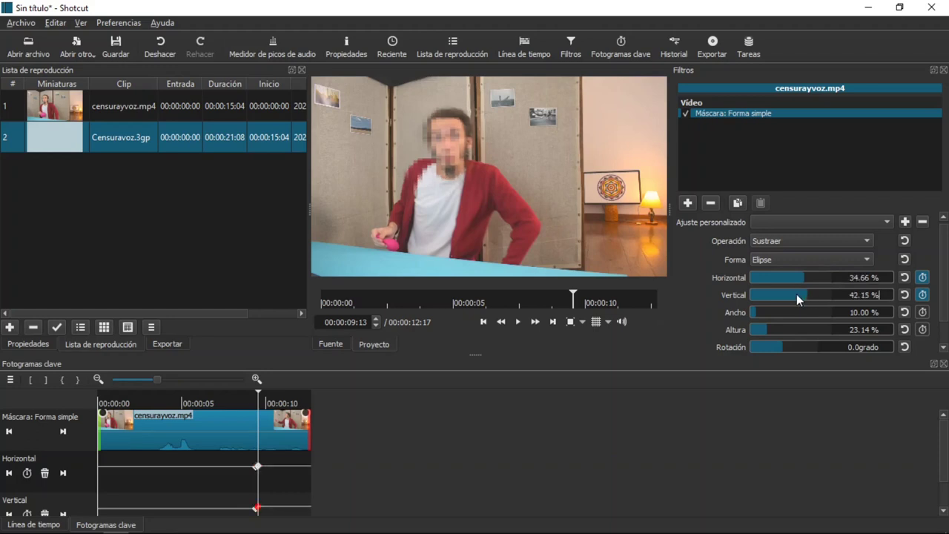
pyautogui.click(800, 294)
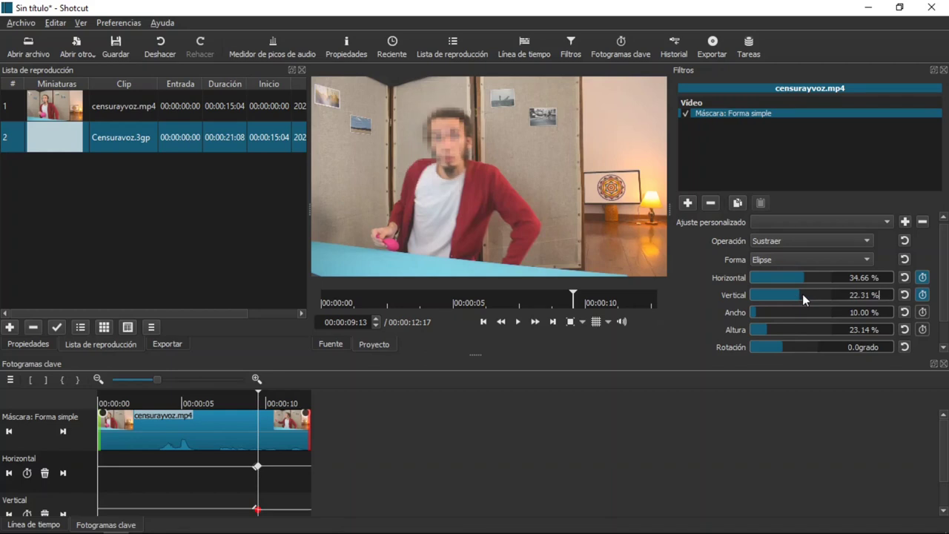
pyautogui.moveTo(802, 293); pyautogui.dragTo(807, 293)
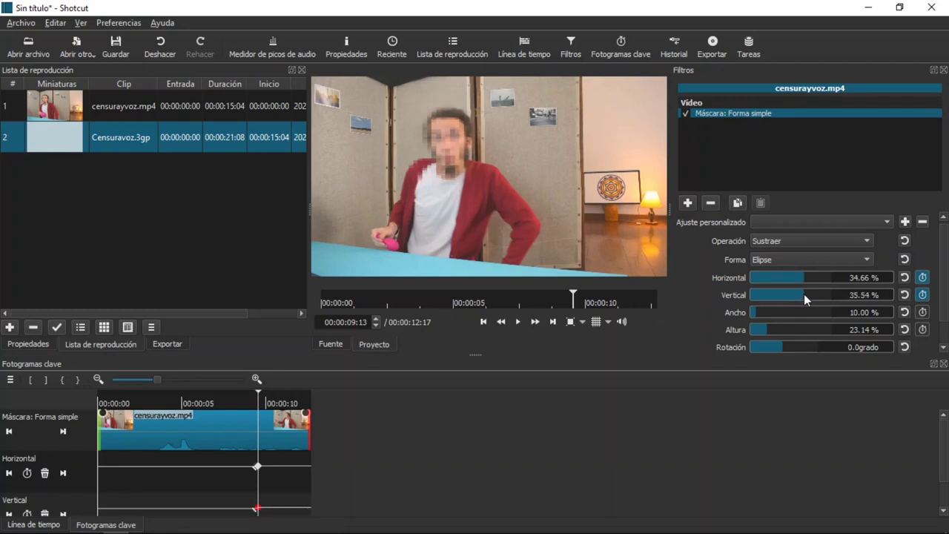
pyautogui.click(803, 293)
# Step: Advance to 00:00:09:15 and keyframe the mask at Horizontal 43.80 % and Vertical 33.88 % to cover the face
pyautogui.press('Right')
pyautogui.press('Right')
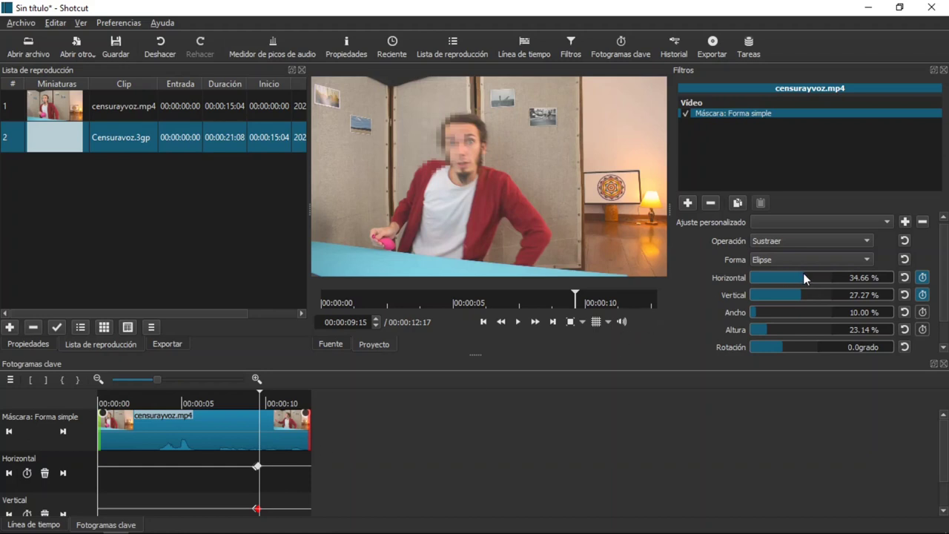
pyautogui.press('Tab')
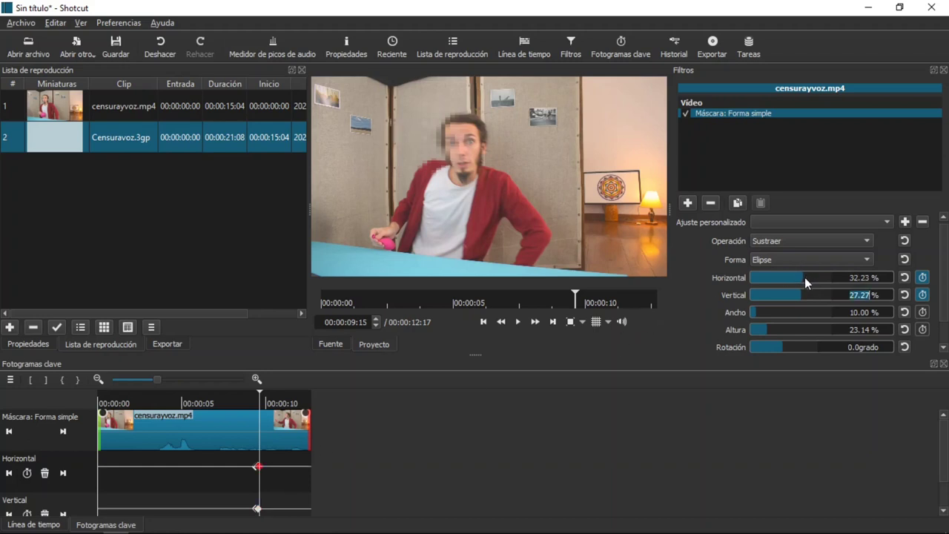
pyautogui.click(257, 378)
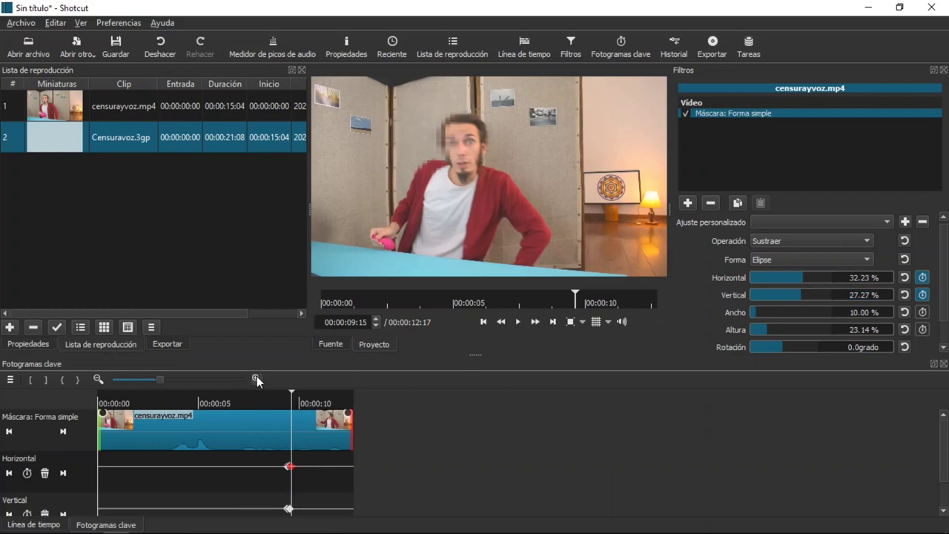
pyautogui.click(257, 379)
pyautogui.click(256, 378)
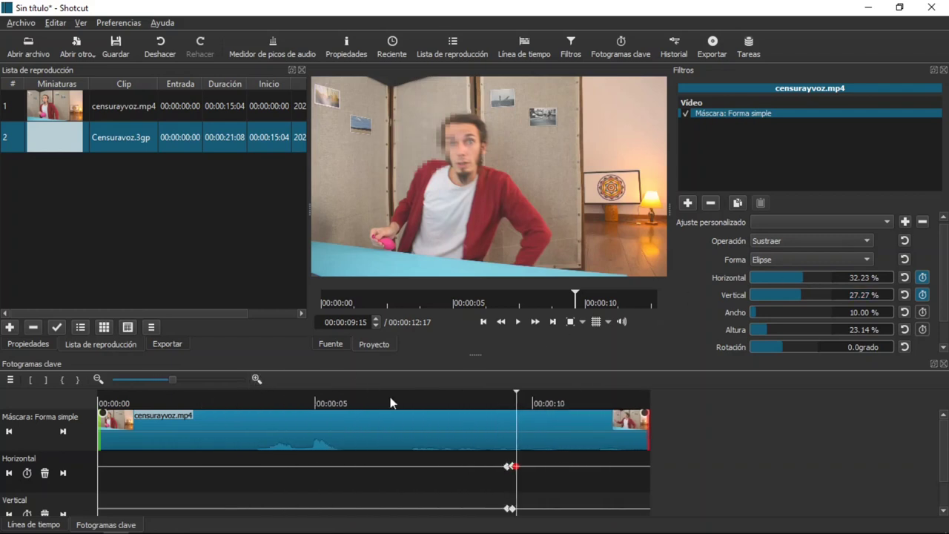
pyautogui.click(797, 278)
pyautogui.press('Tab')
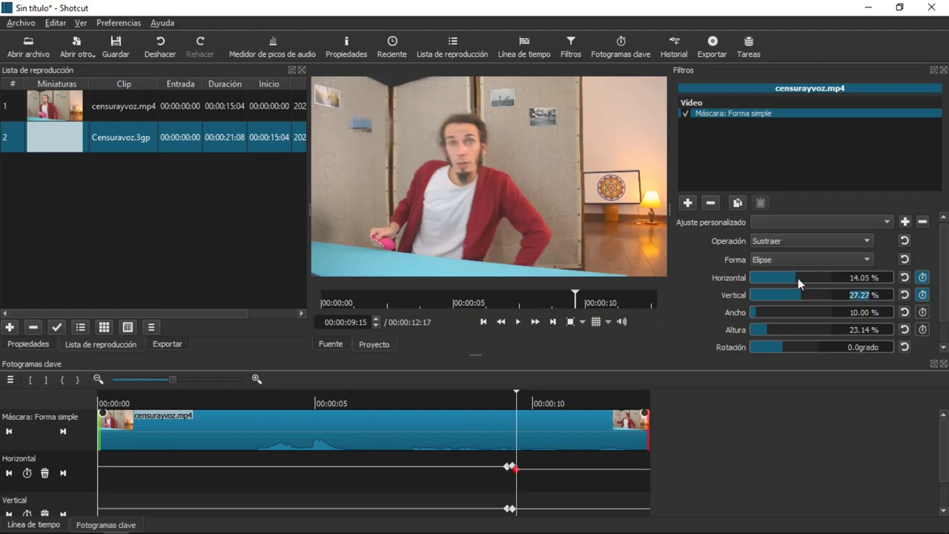
pyautogui.moveTo(803, 277); pyautogui.dragTo(811, 276)
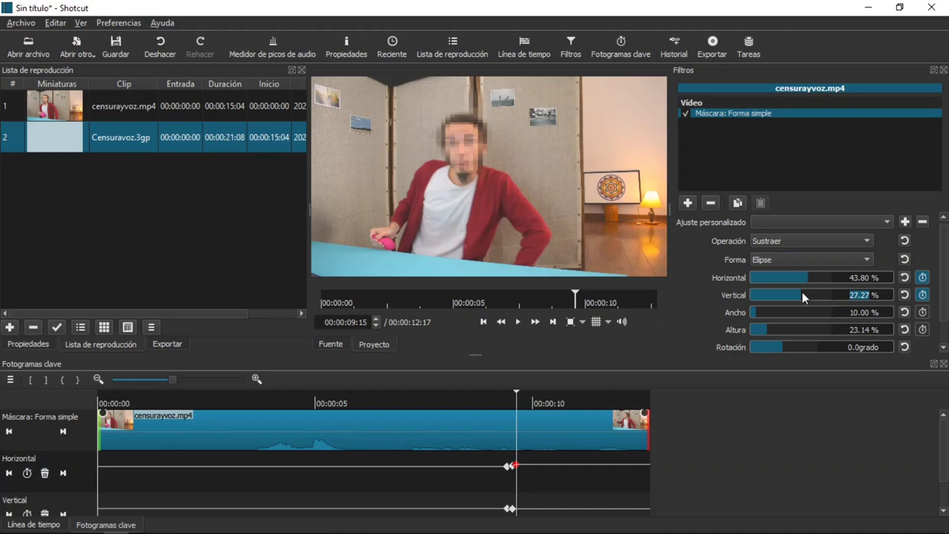
pyautogui.click(803, 292)
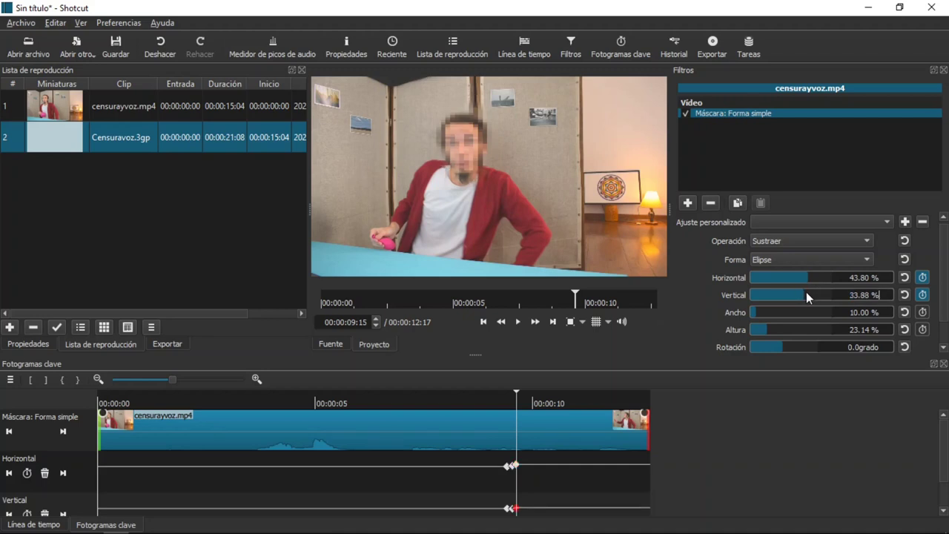
# Step: Play on to 00:00:09:23 and keyframe the mask at Horizontal 50.41 % and Vertical 47.11 %
pyautogui.scroll(3, 806, 291)
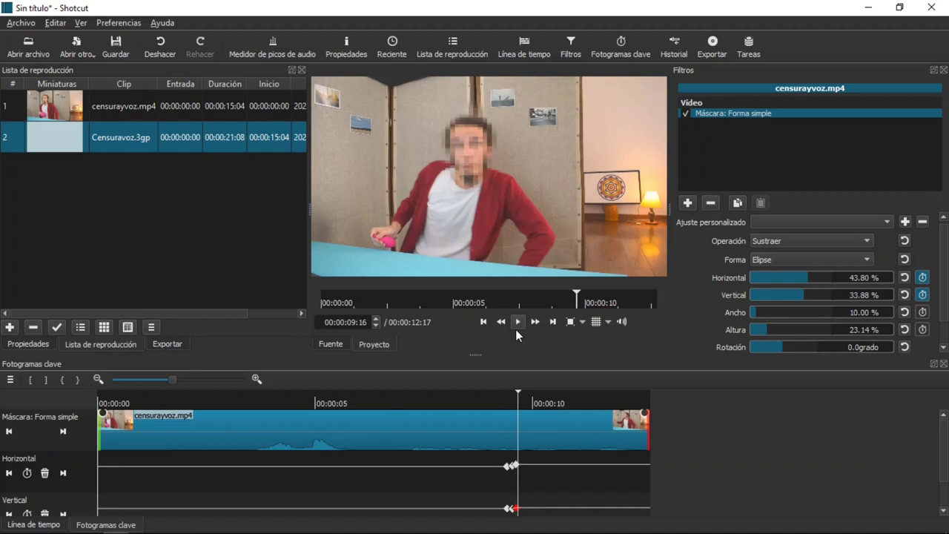
pyautogui.click(516, 330)
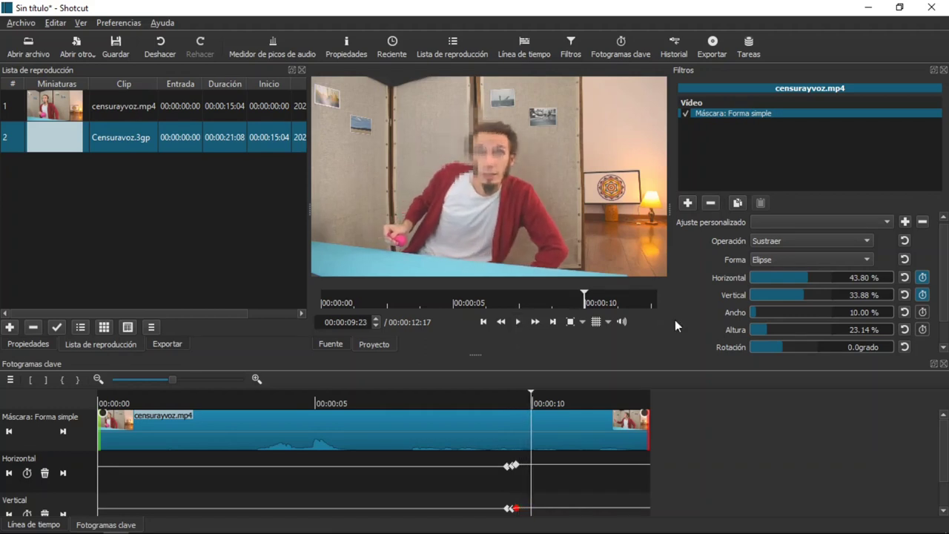
pyautogui.scroll(3, 809, 278)
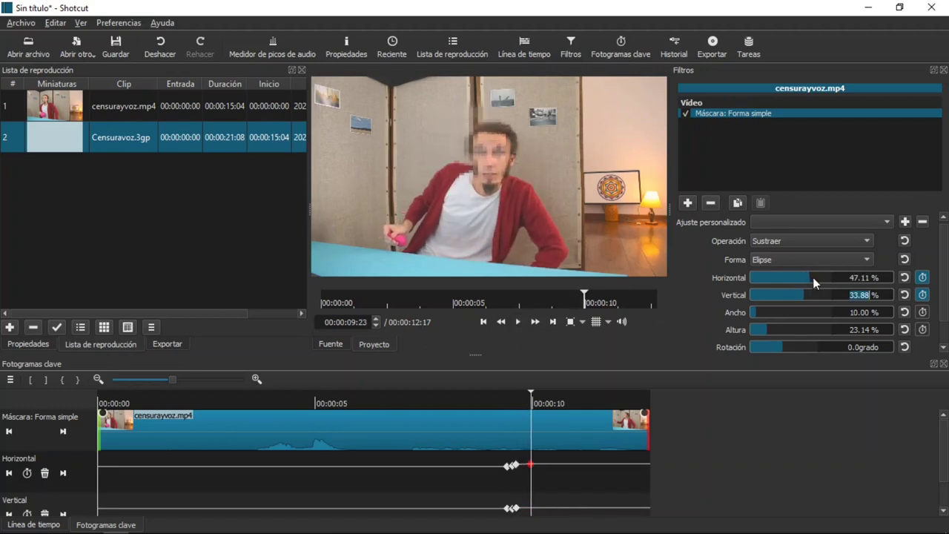
pyautogui.scroll(6, 805, 292)
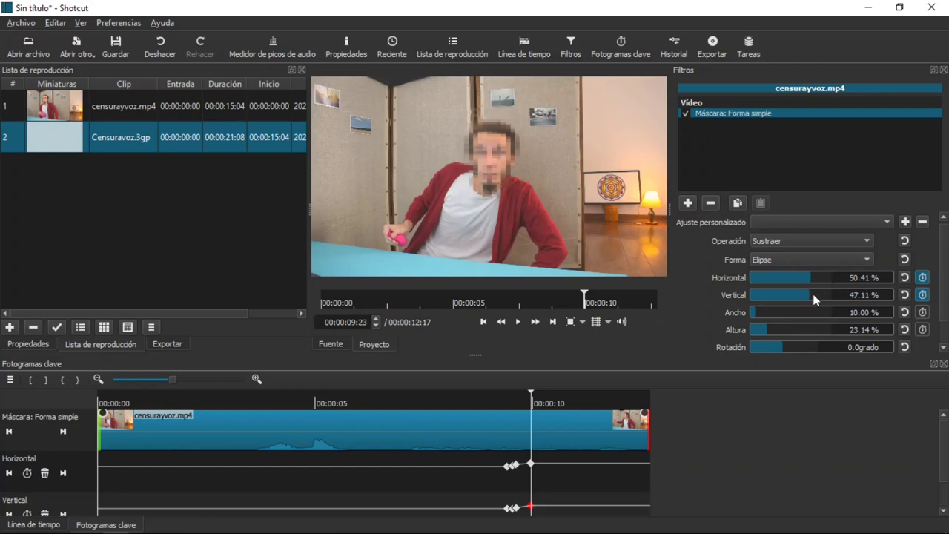
# Step: Advance to 00:00:10:18 and keyframe the mask at Horizontal 45.45 % and Vertical 35.54 %
pyautogui.click(518, 323)
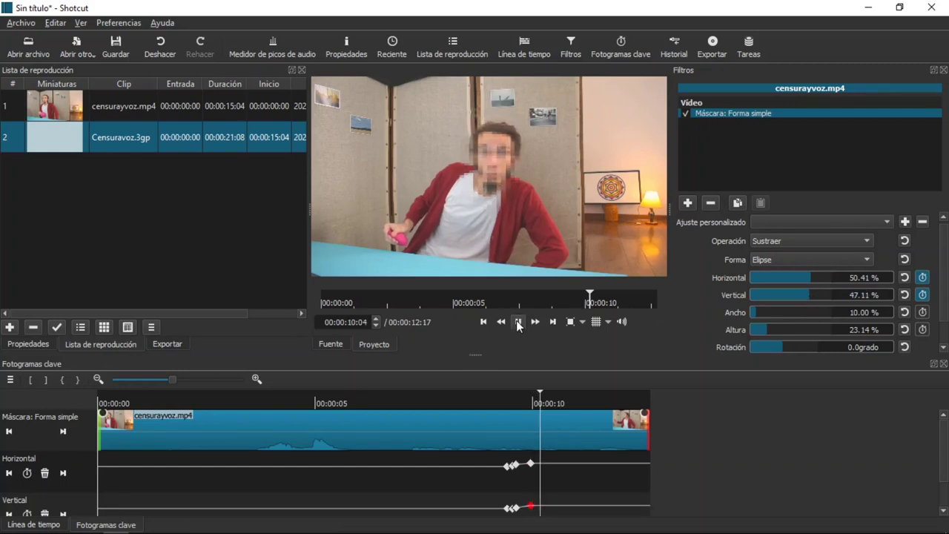
pyautogui.click(517, 325)
pyautogui.click(567, 394)
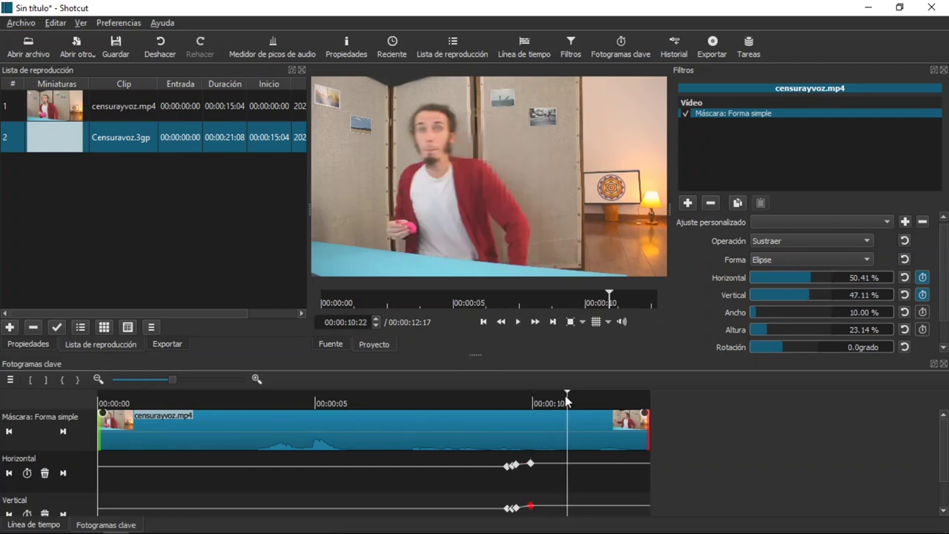
pyautogui.moveTo(563, 401); pyautogui.dragTo(564, 401)
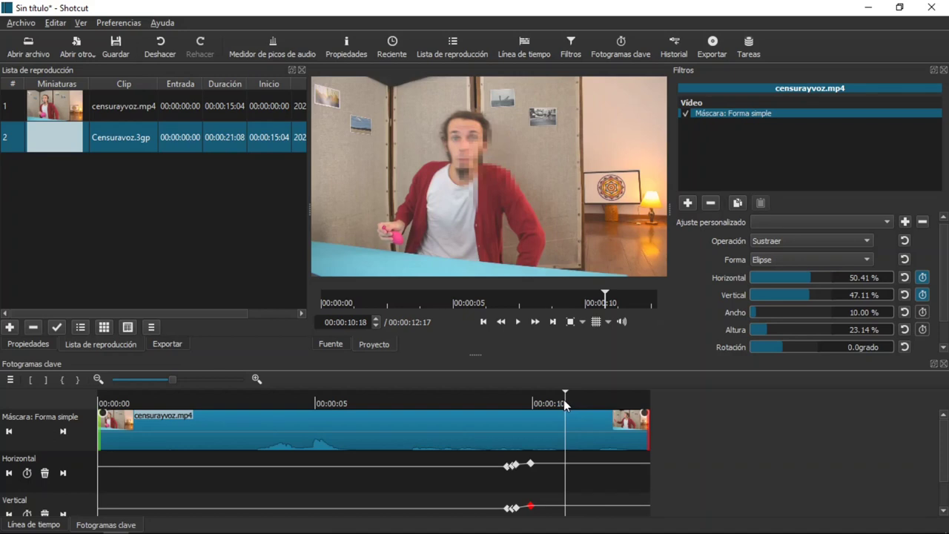
pyautogui.moveTo(813, 278); pyautogui.dragTo(807, 292)
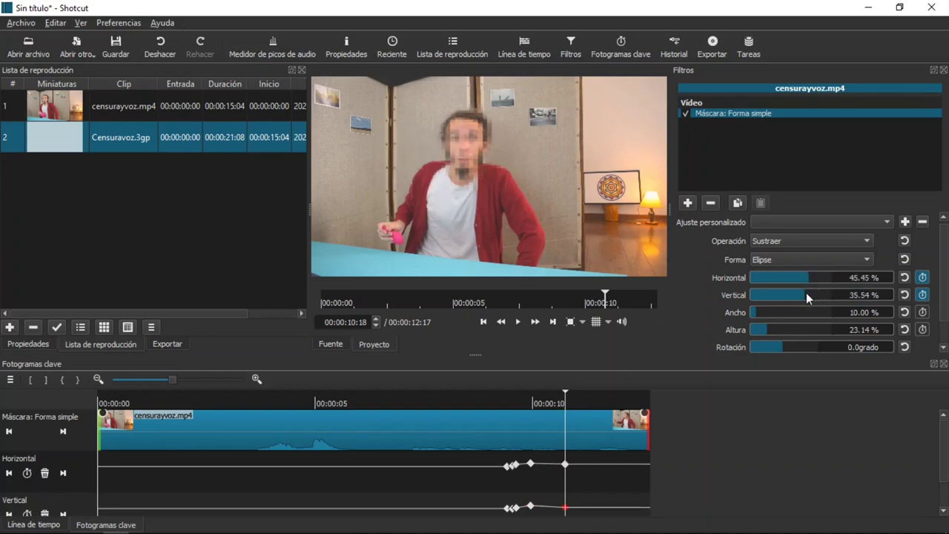
# Step: Keyframe the mask's Horizontal position at 35.54 % on 00:00:10:21 and at 22.31 % on 00:00:11:01
pyautogui.click(519, 322)
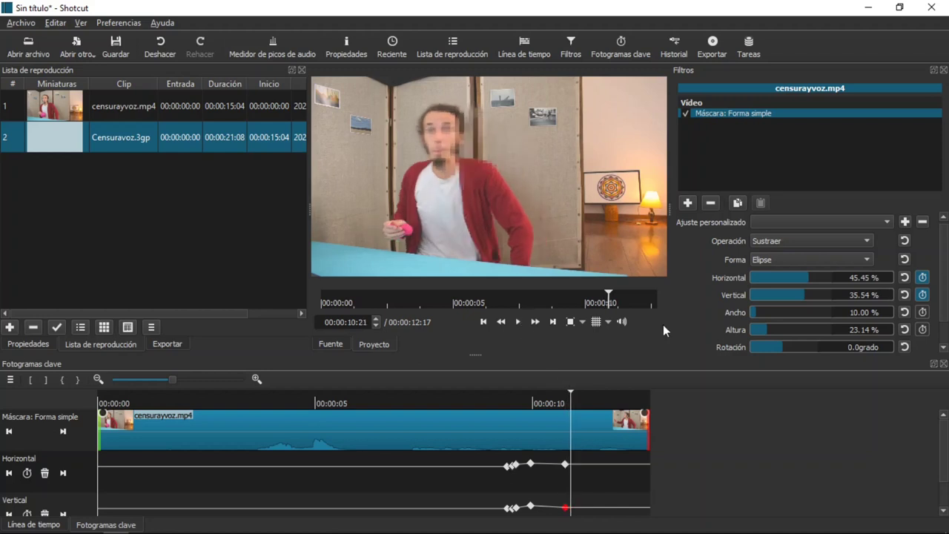
pyautogui.click(807, 277)
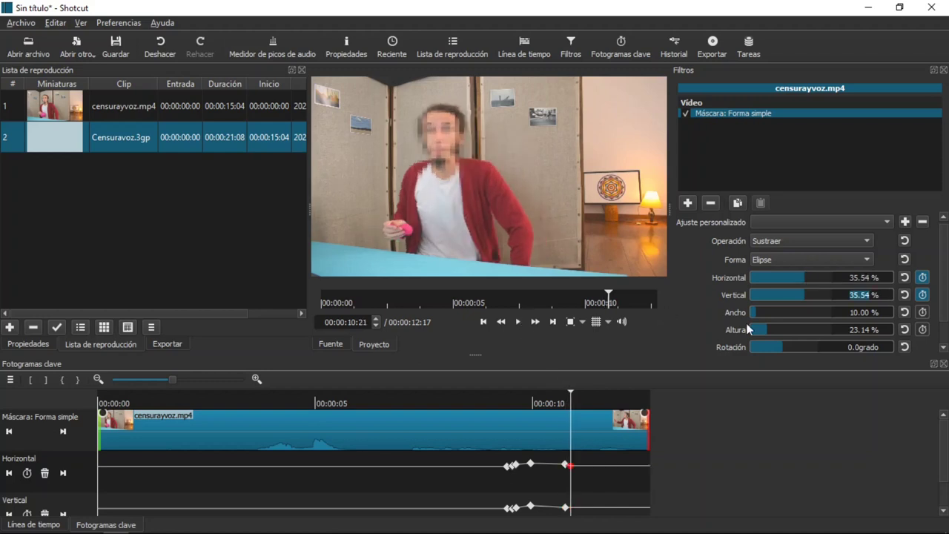
pyautogui.click(519, 321)
pyautogui.click(802, 278)
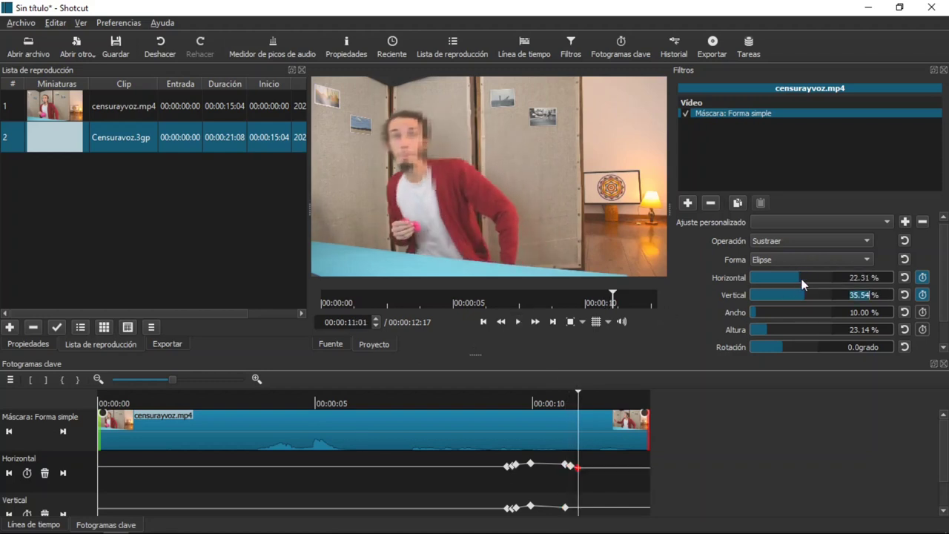
# Step: Advance to 00:00:11:22 and keyframe the mask's Horizontal position at 32.23 % to cover the face
pyautogui.click(518, 323)
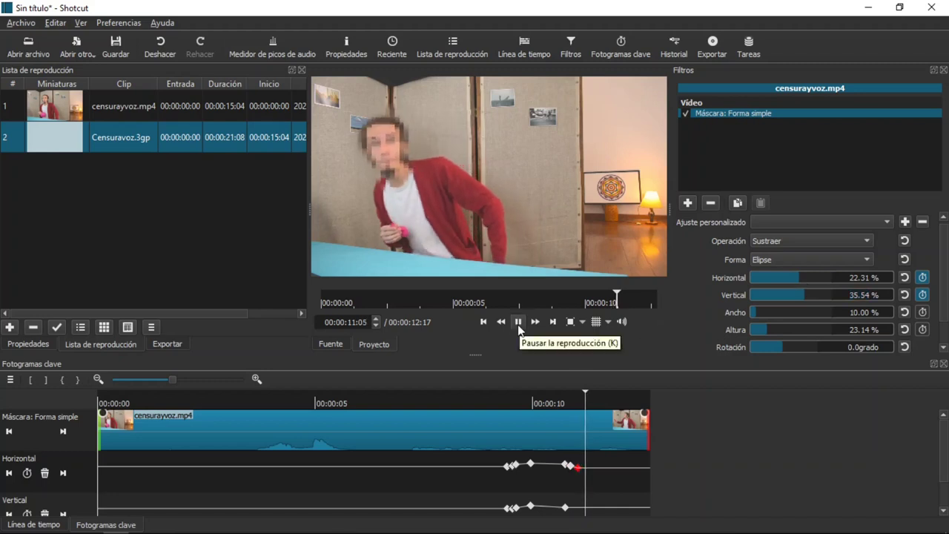
pyautogui.click(517, 324)
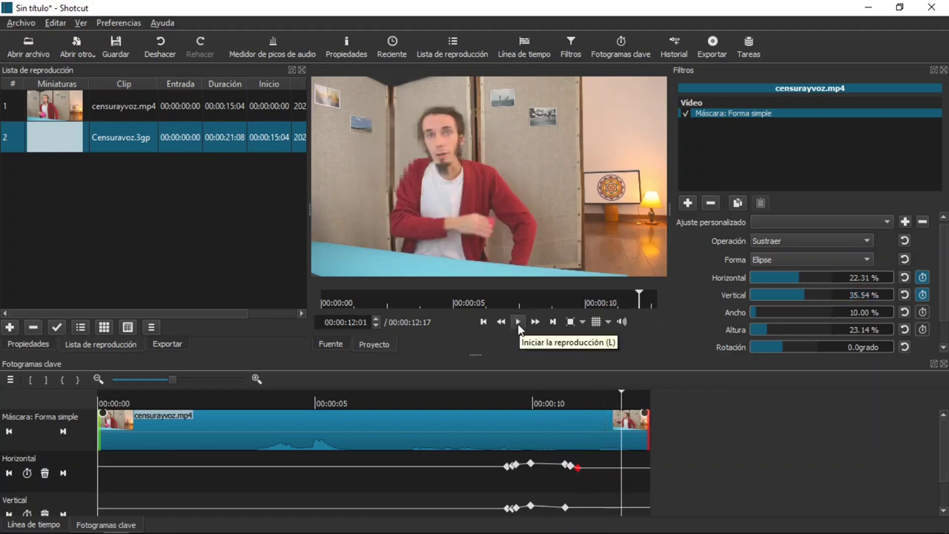
pyautogui.moveTo(621, 395); pyautogui.dragTo(587, 397)
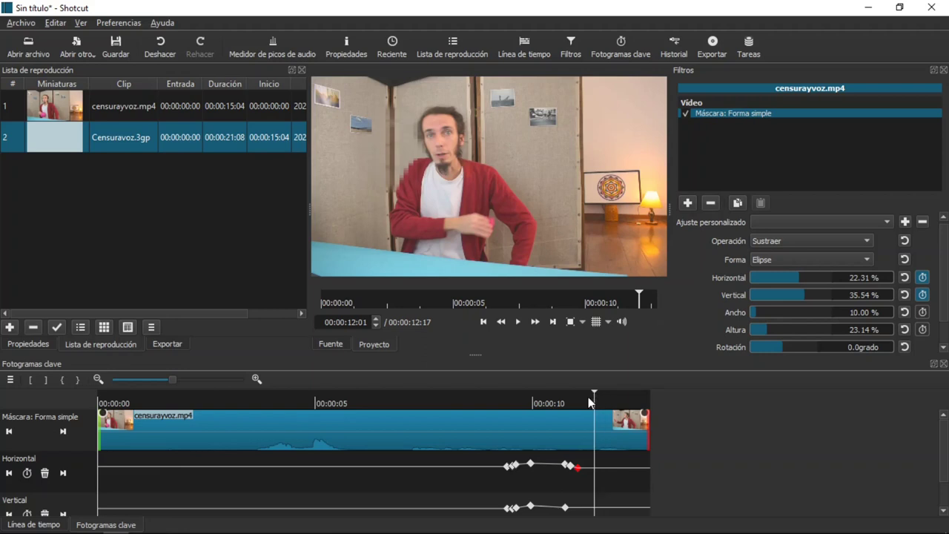
pyautogui.click(519, 322)
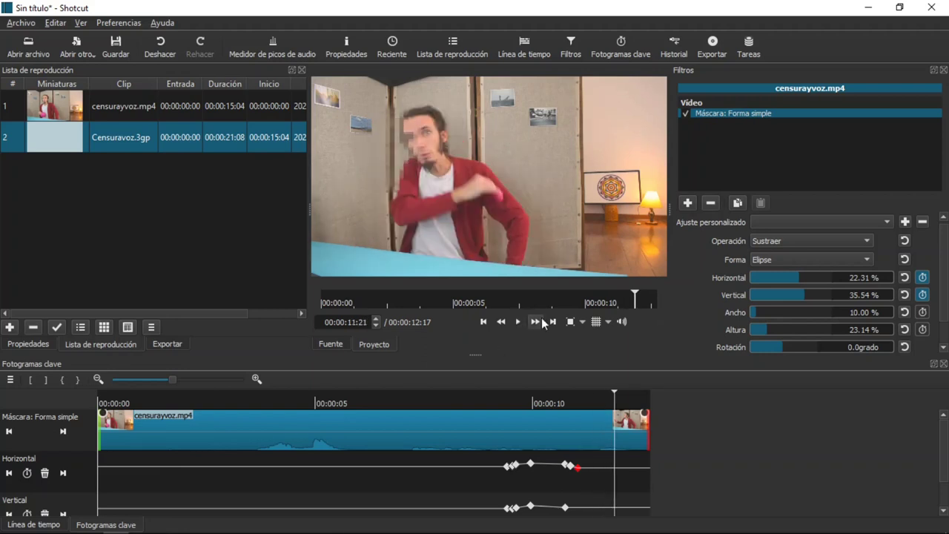
pyautogui.click(535, 321)
pyautogui.click(802, 274)
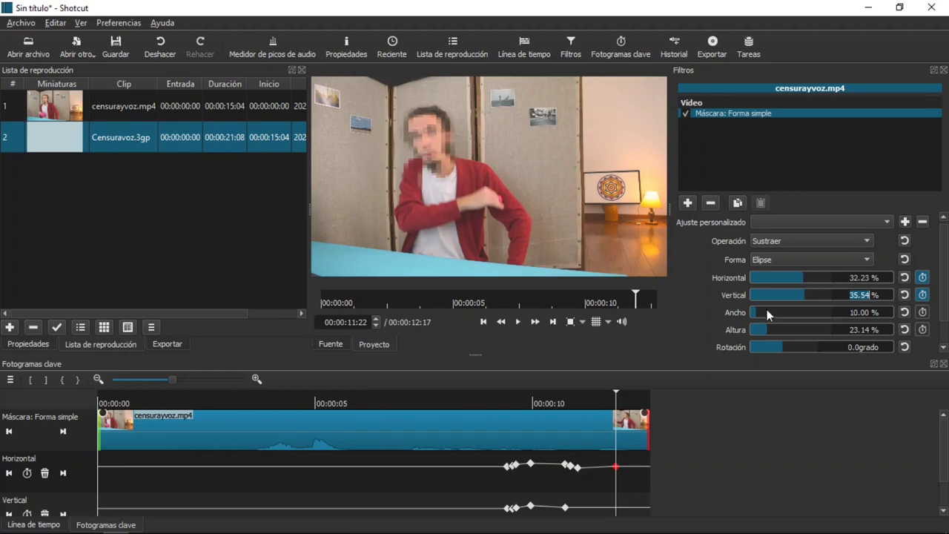
# Step: Play on to 00:00:12:05 and keyframe the mask's Horizontal position at 35.54 %
pyautogui.click(517, 322)
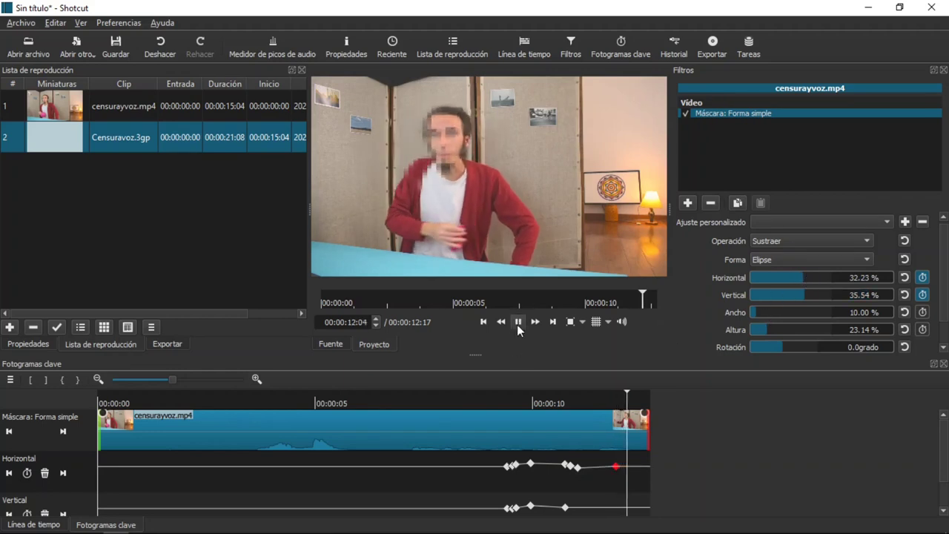
pyautogui.press('Tab')
pyautogui.click(807, 277)
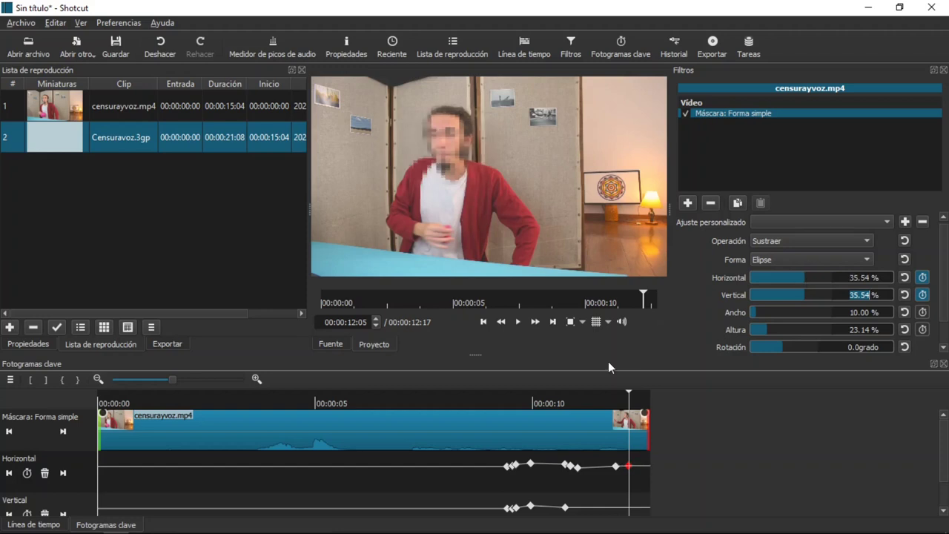
# Step: Check the mask over the last frames, then play the whole timeline from the start to review the face censoring
pyautogui.click(517, 322)
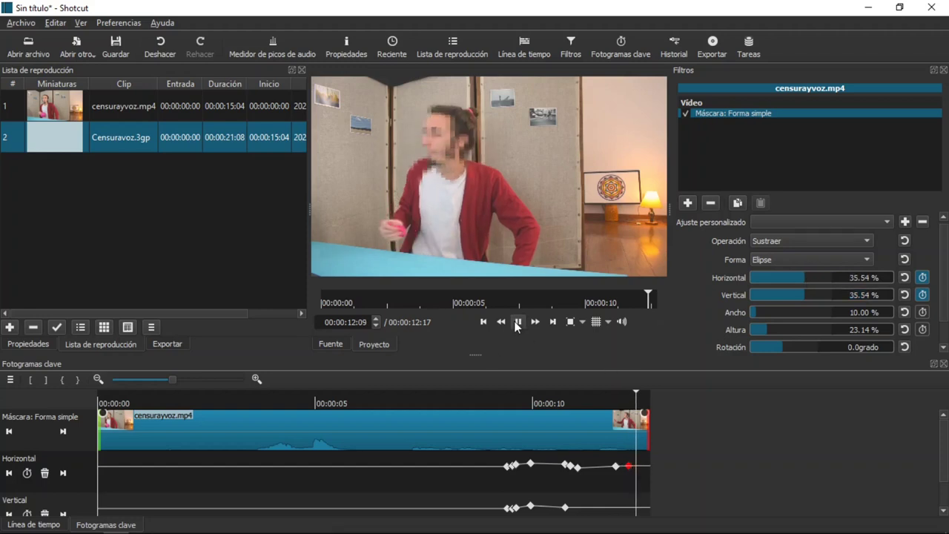
pyautogui.click(518, 323)
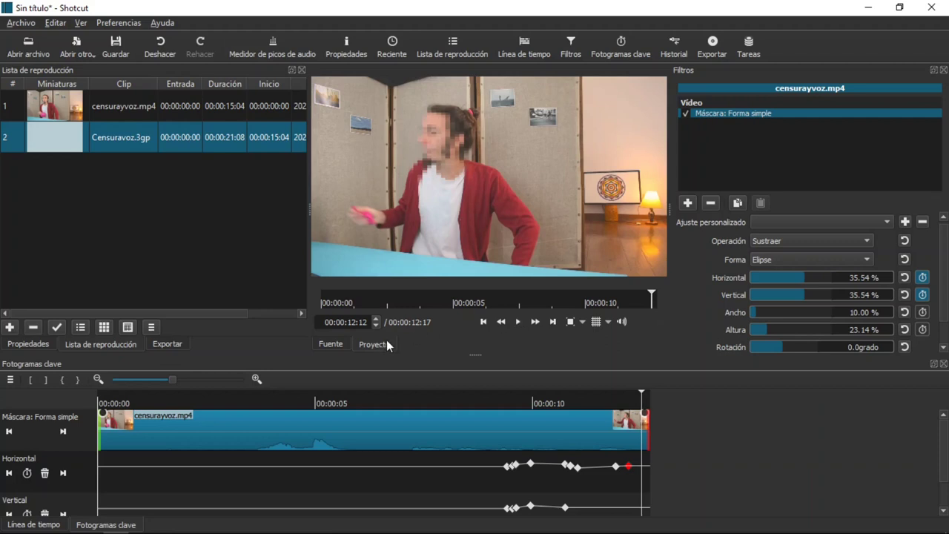
pyautogui.press('Right')
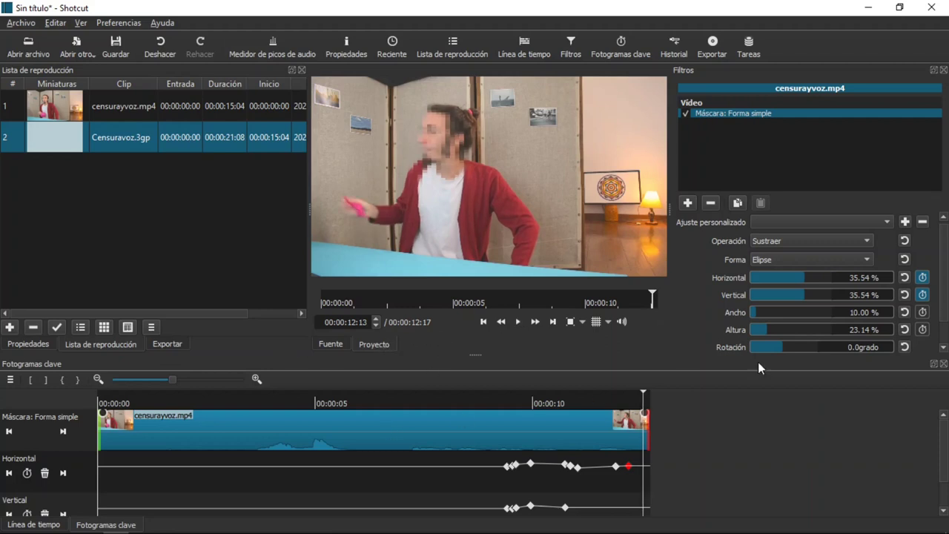
pyautogui.click(32, 524)
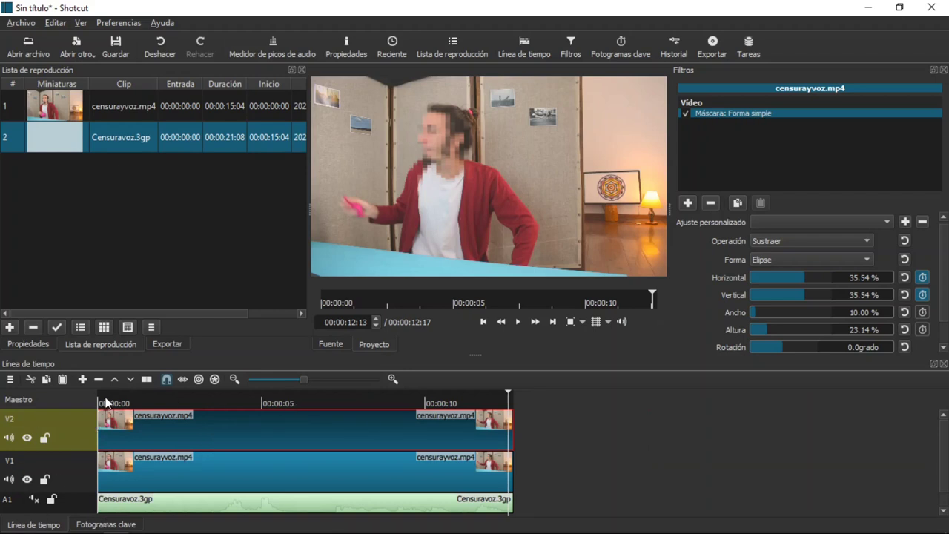
pyautogui.click(100, 399)
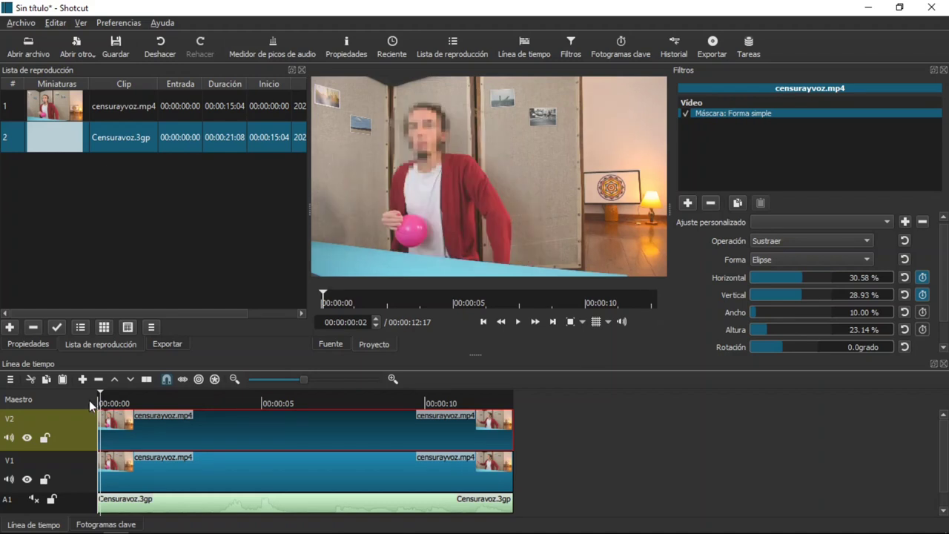
pyautogui.press('space')
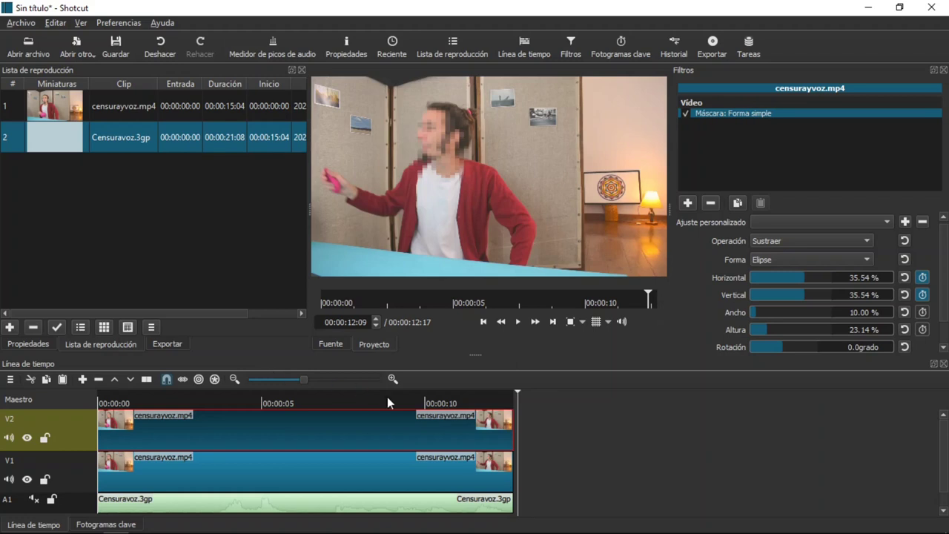
# Step: Go back to 00:00:11:12 in the mask's keyframes and keyframe its Horizontal position at 17.36 %
pyautogui.click(89, 527)
pyautogui.click(608, 401)
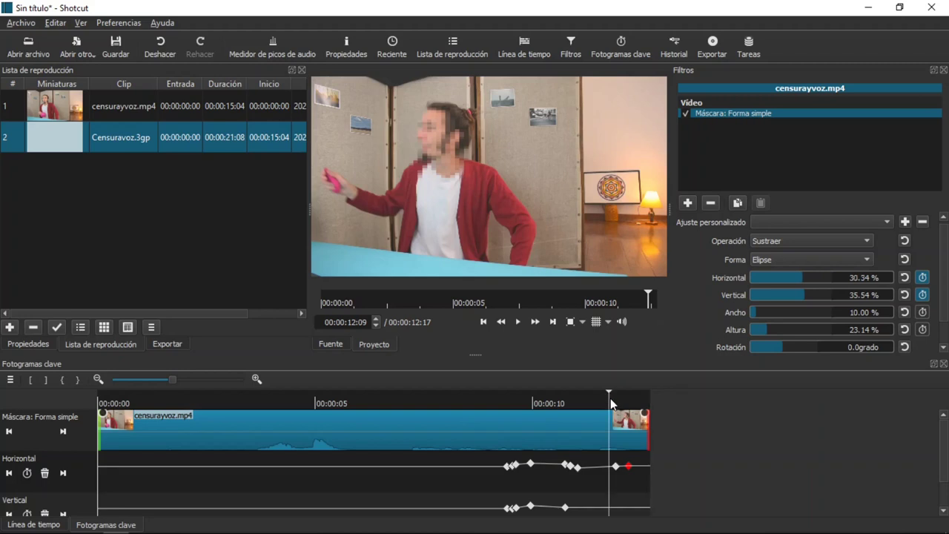
pyautogui.click(605, 402)
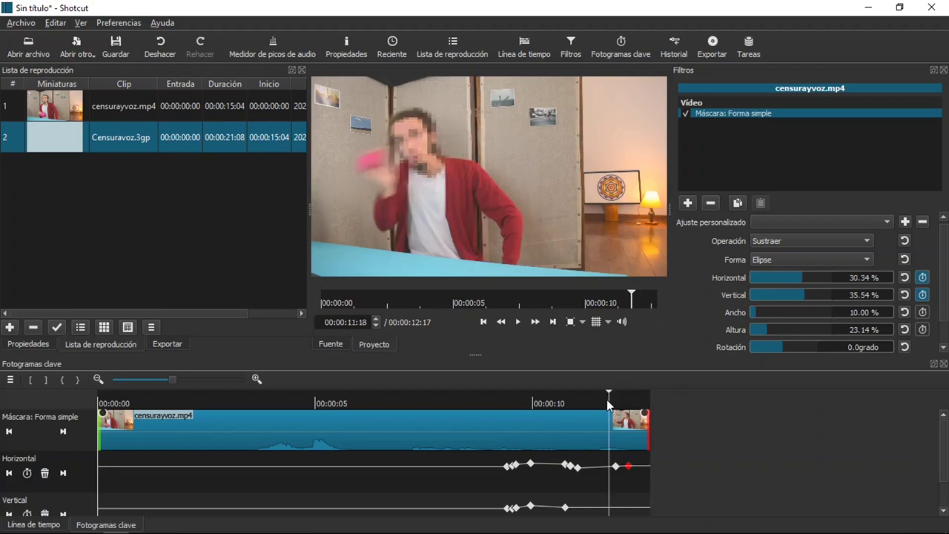
pyautogui.click(604, 402)
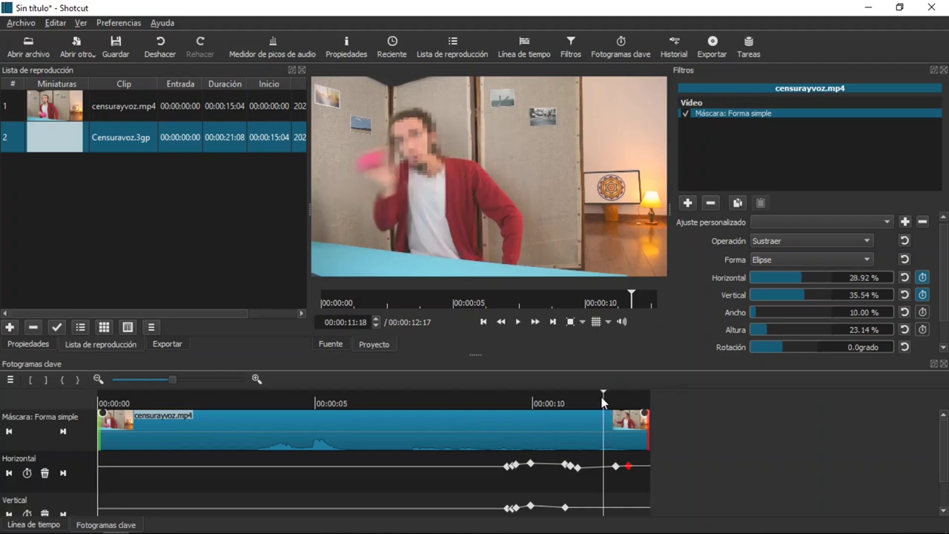
pyautogui.click(598, 397)
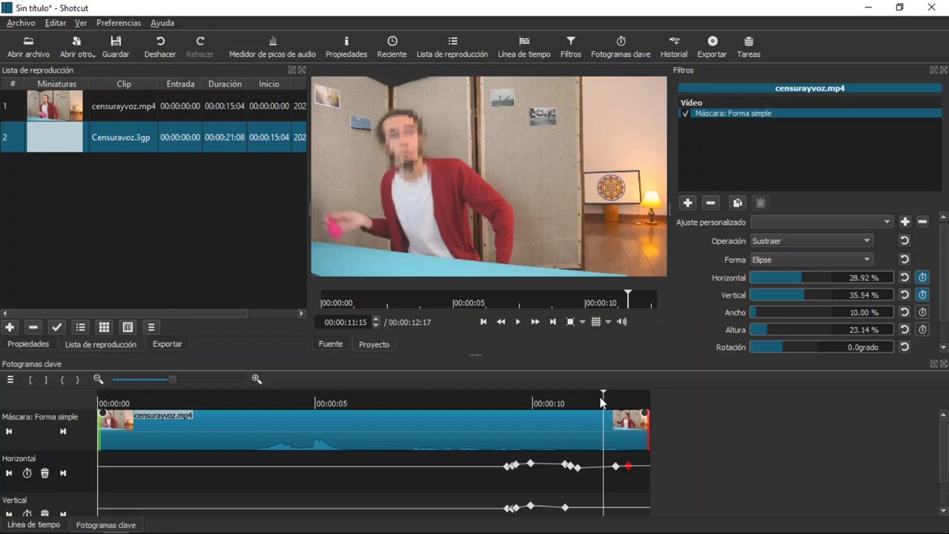
pyautogui.click(599, 400)
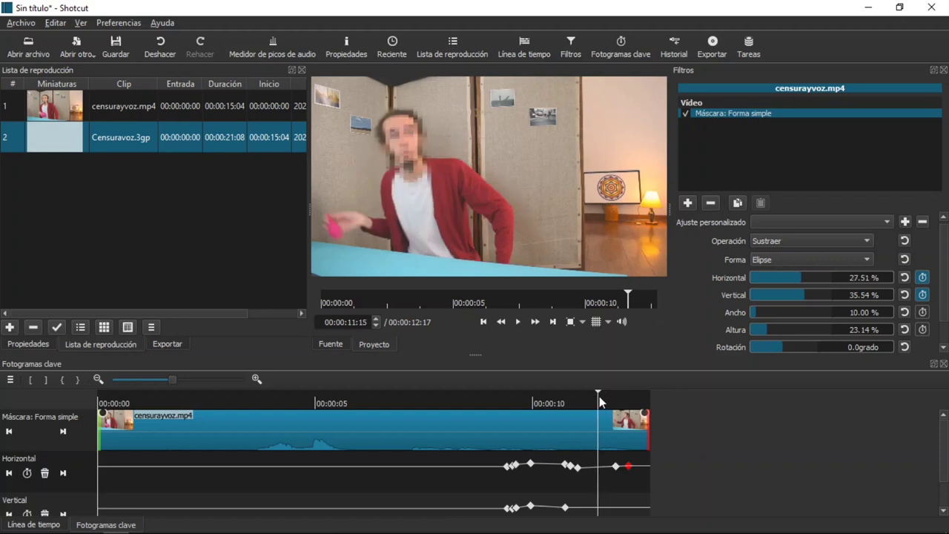
pyautogui.click(599, 397)
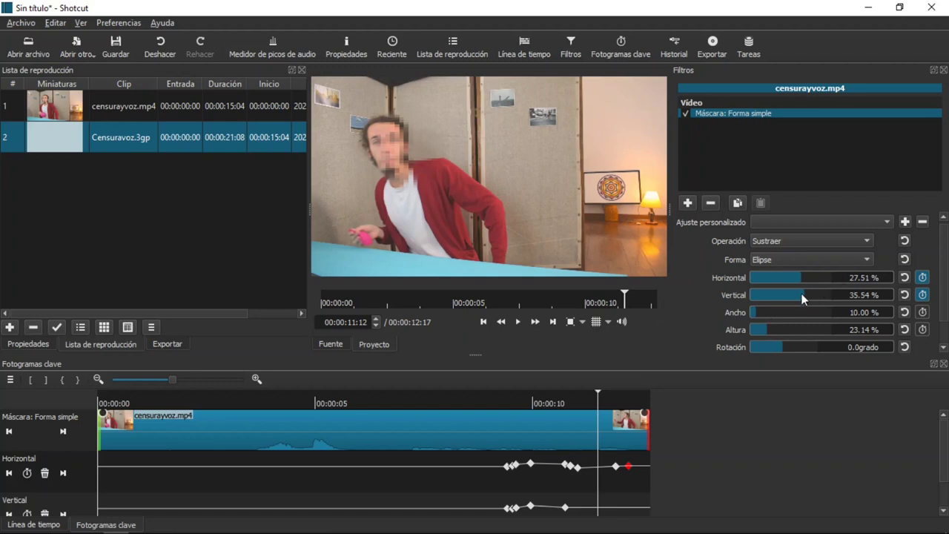
pyautogui.write('17.36')
pyautogui.press('Tab')
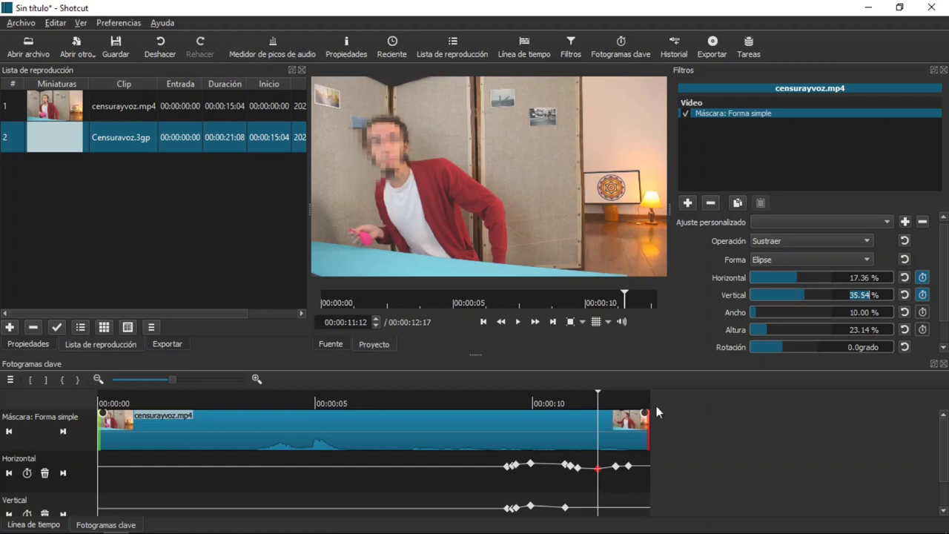
# Step: Return the timeline to 00:00:00:00 and unmute audio track A1
pyautogui.click(33, 524)
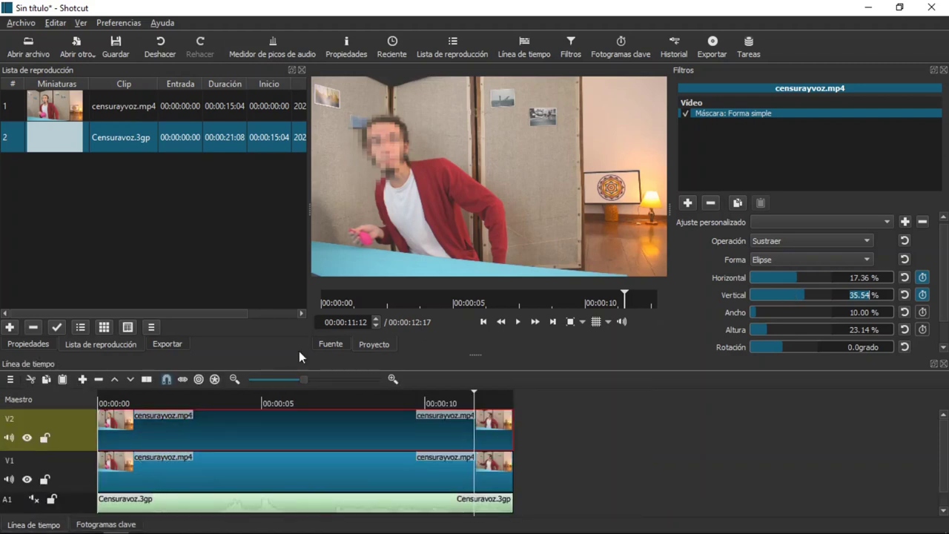
pyautogui.click(101, 400)
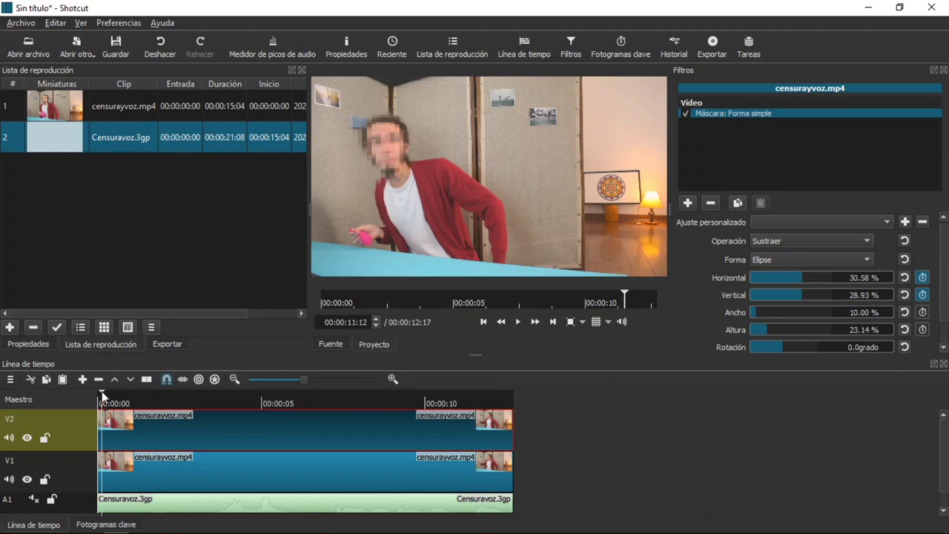
pyautogui.click(101, 390)
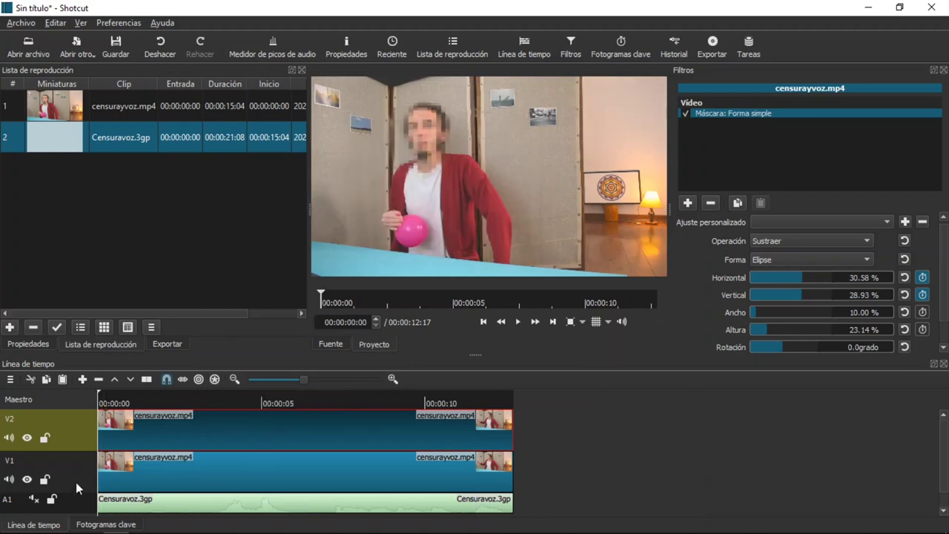
pyautogui.click(33, 499)
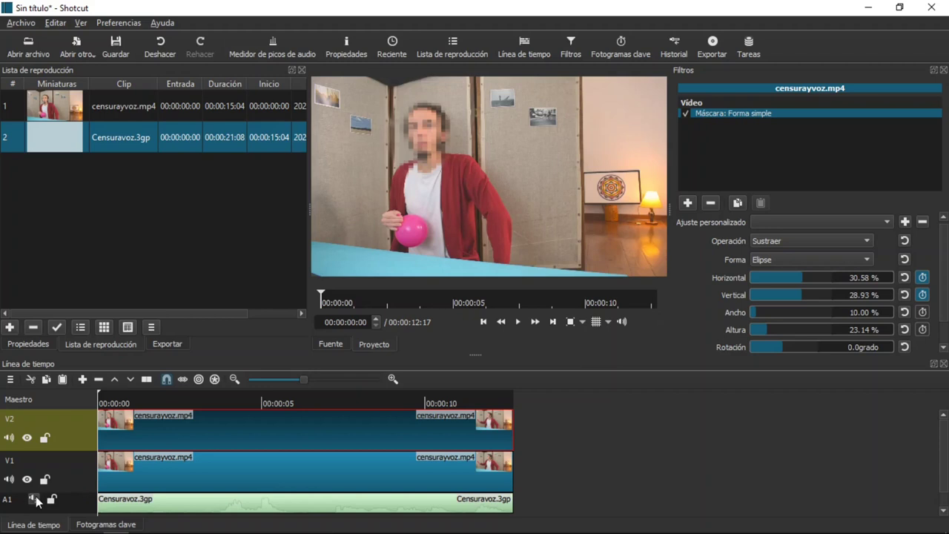
# Step: Add the Tono audio filter to the Censuravoz.3gp clip on track A1 with an octave shift of 0.835443
pyautogui.click(252, 504)
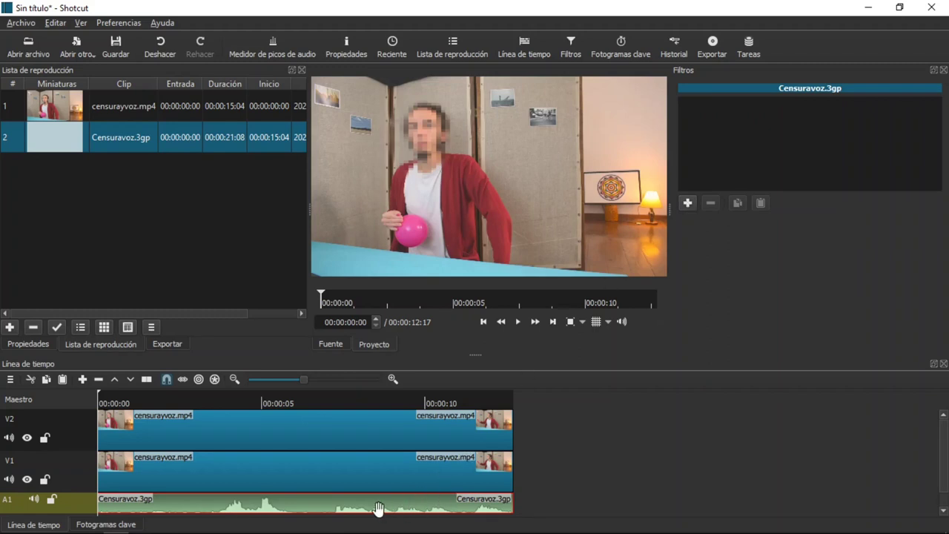
pyautogui.click(687, 202)
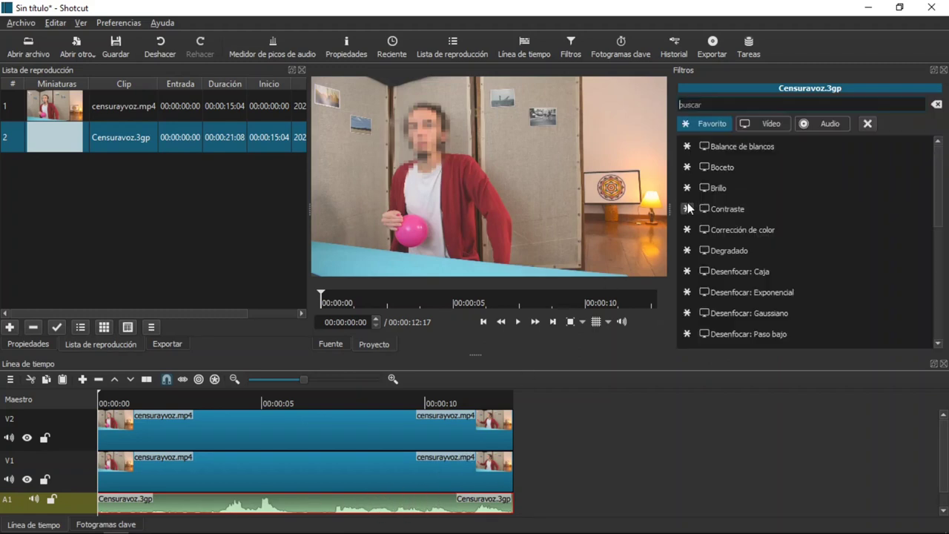
pyautogui.click(827, 124)
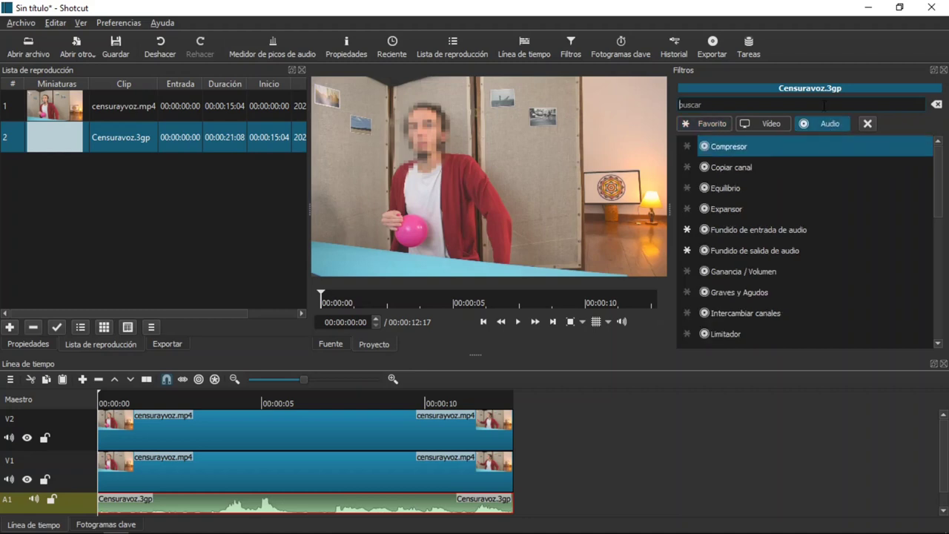
pyautogui.write('to')
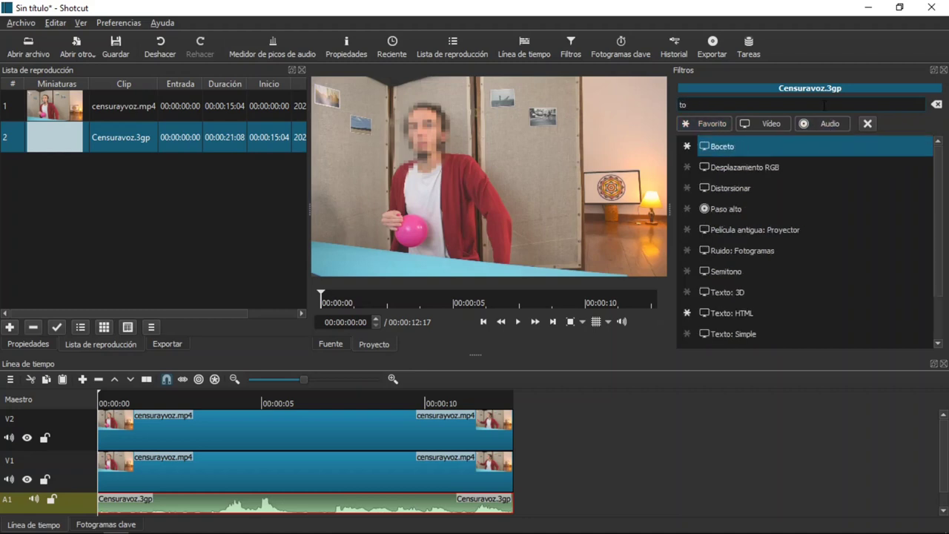
pyautogui.write('n')
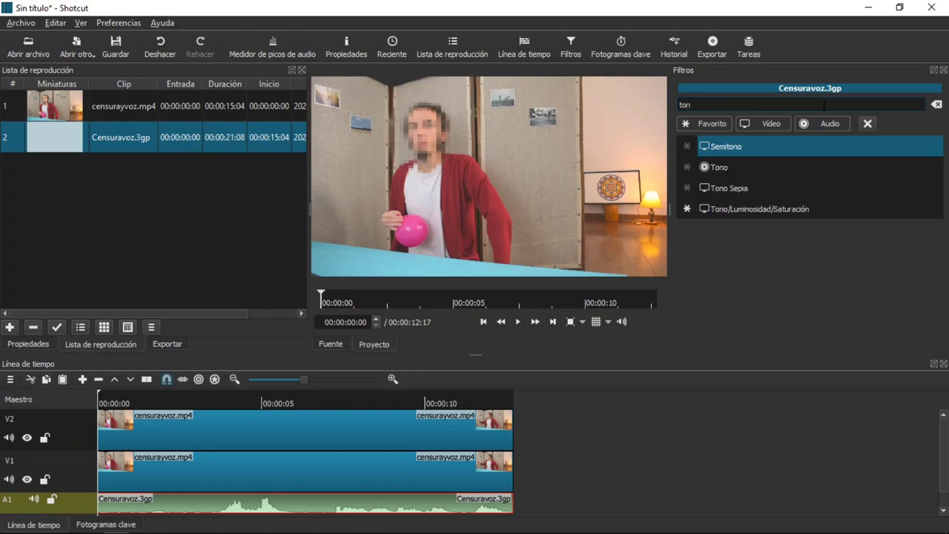
pyautogui.click(799, 169)
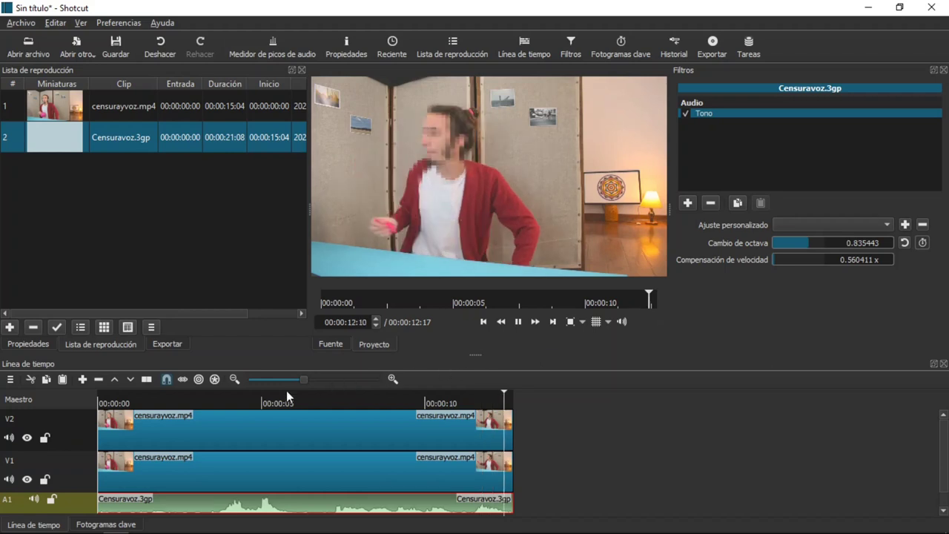
# Step: Play the timeline from about 00:00:07 and step to 00:00:11:00 to examine the altered voice and the face mosaic
pyautogui.click(328, 401)
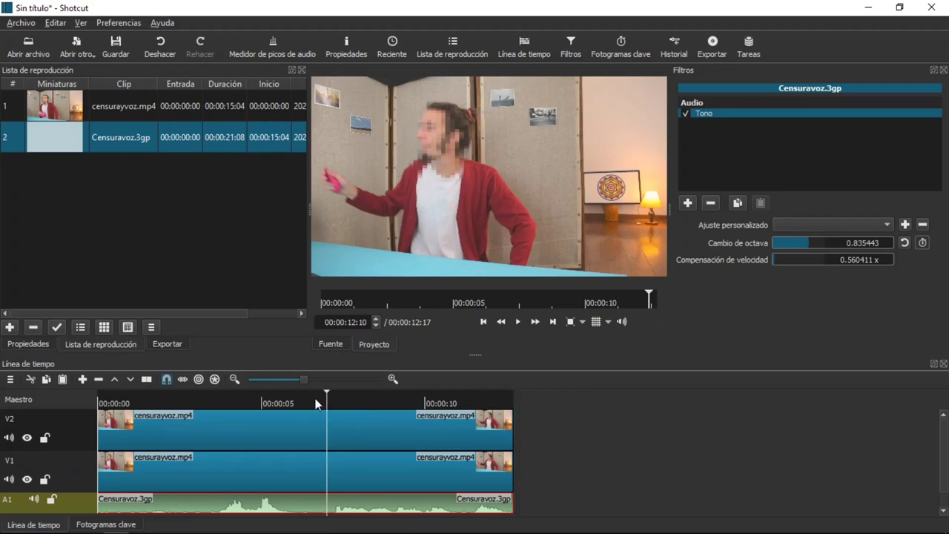
pyautogui.press('space')
pyautogui.press('space')
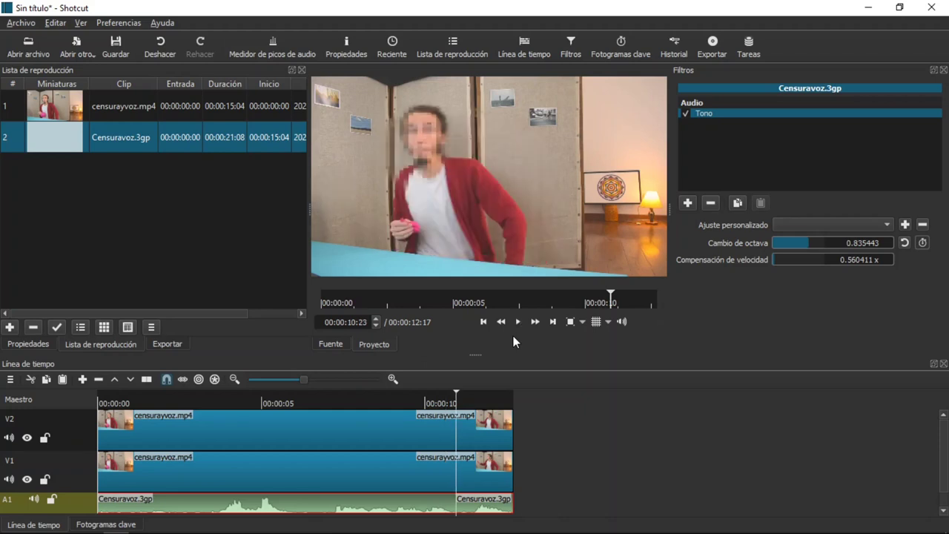
pyautogui.press('Right')
pyautogui.press('Right')
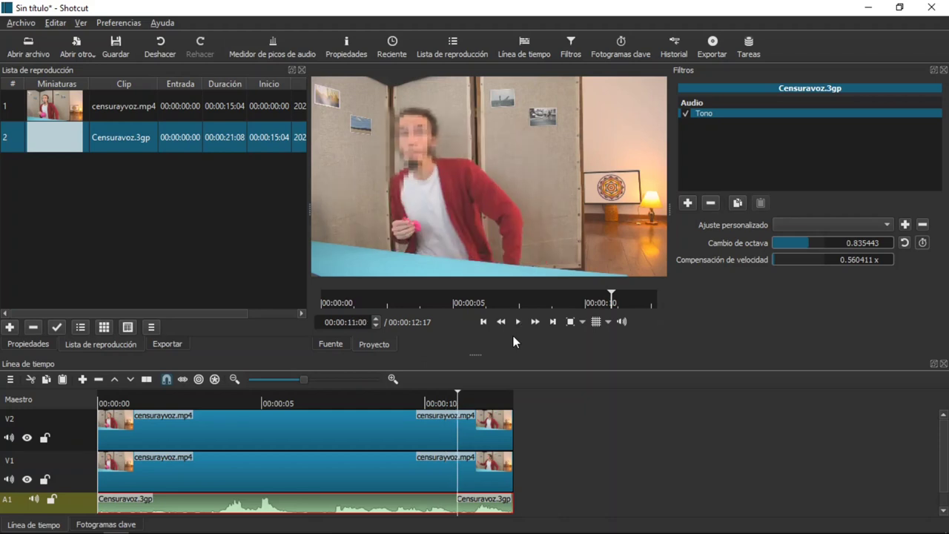